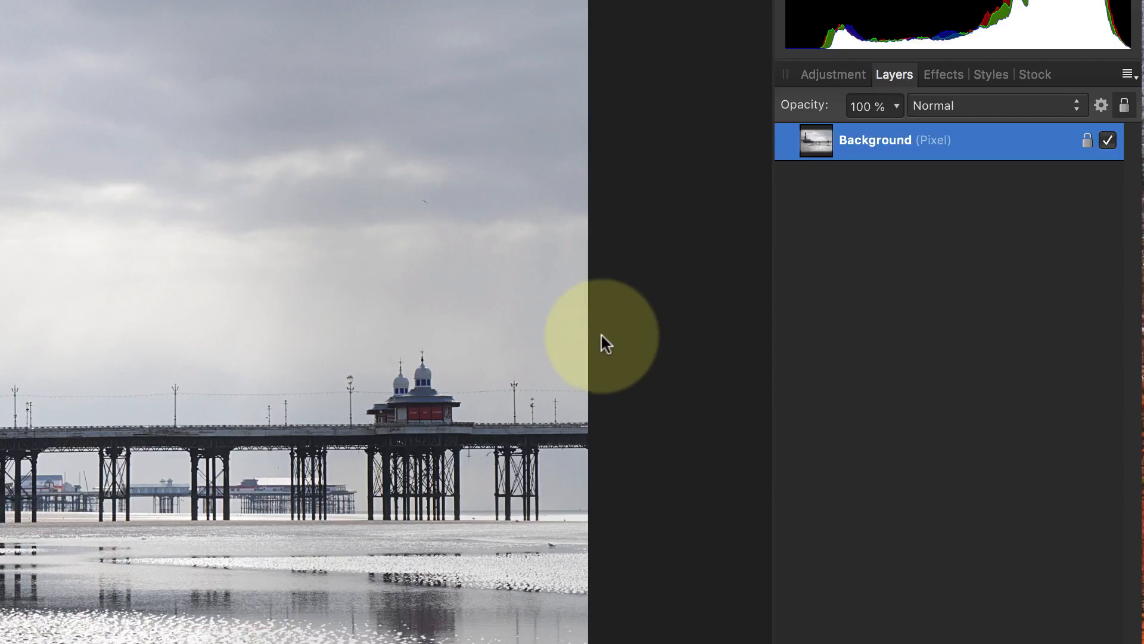
Add a Vibrance adjustment to the photo, sample its Simplify and Complicate presets, and set vibrance to 100%.
{"action": "left_click", "coordinate": [844, 71]}
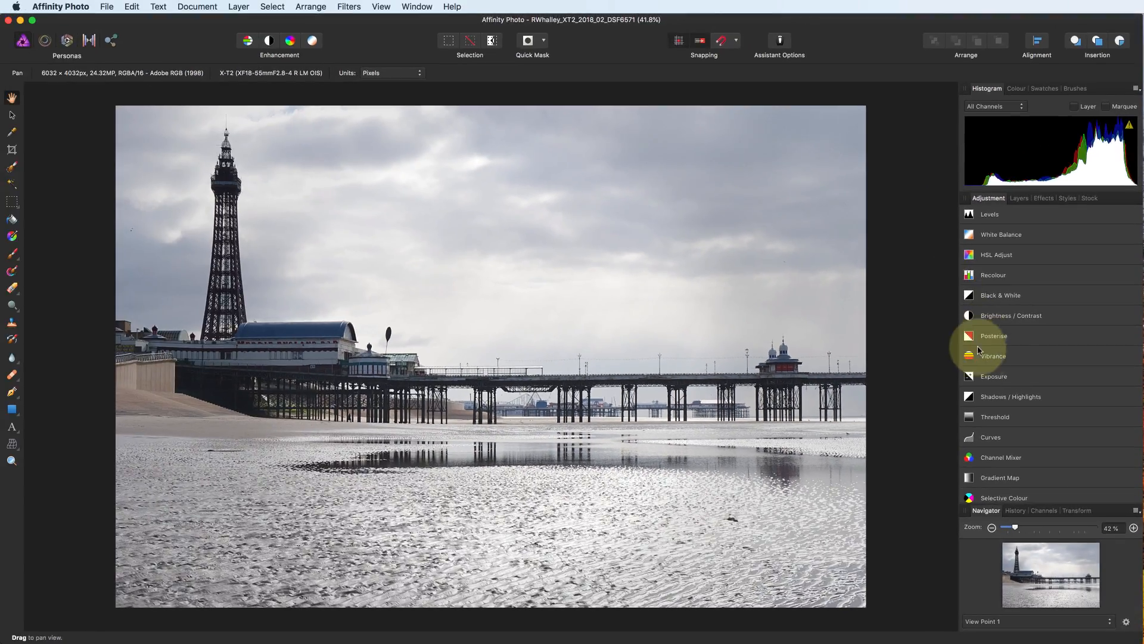
{"action": "left_click", "coordinate": [980, 355]}
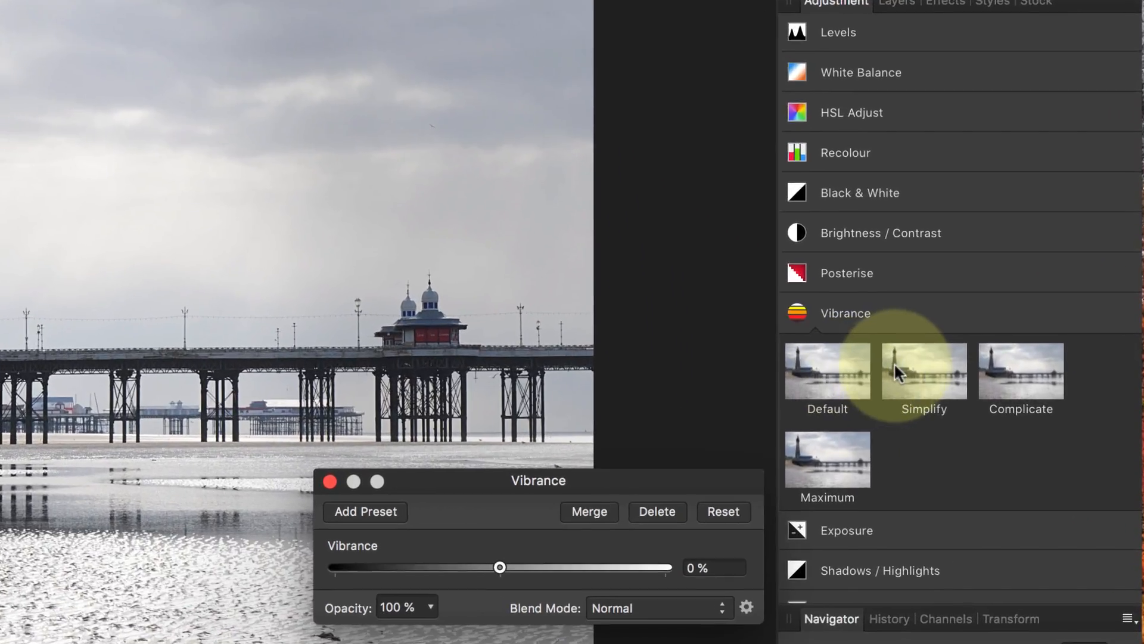
{"action": "left_click", "coordinate": [1027, 382]}
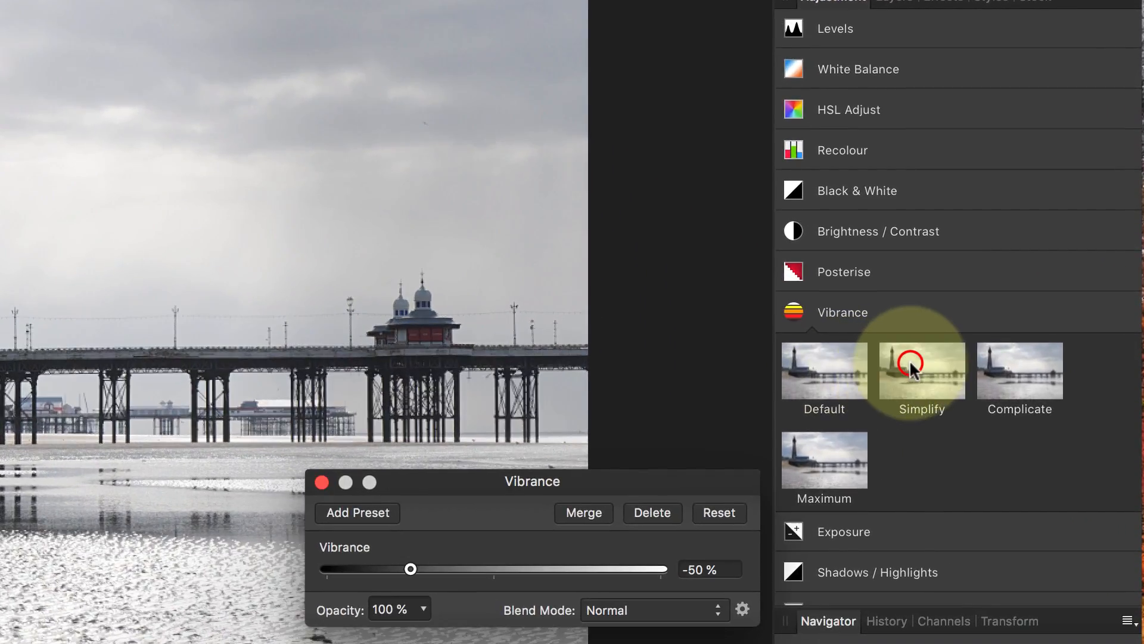
{"action": "left_click", "coordinate": [1010, 371]}
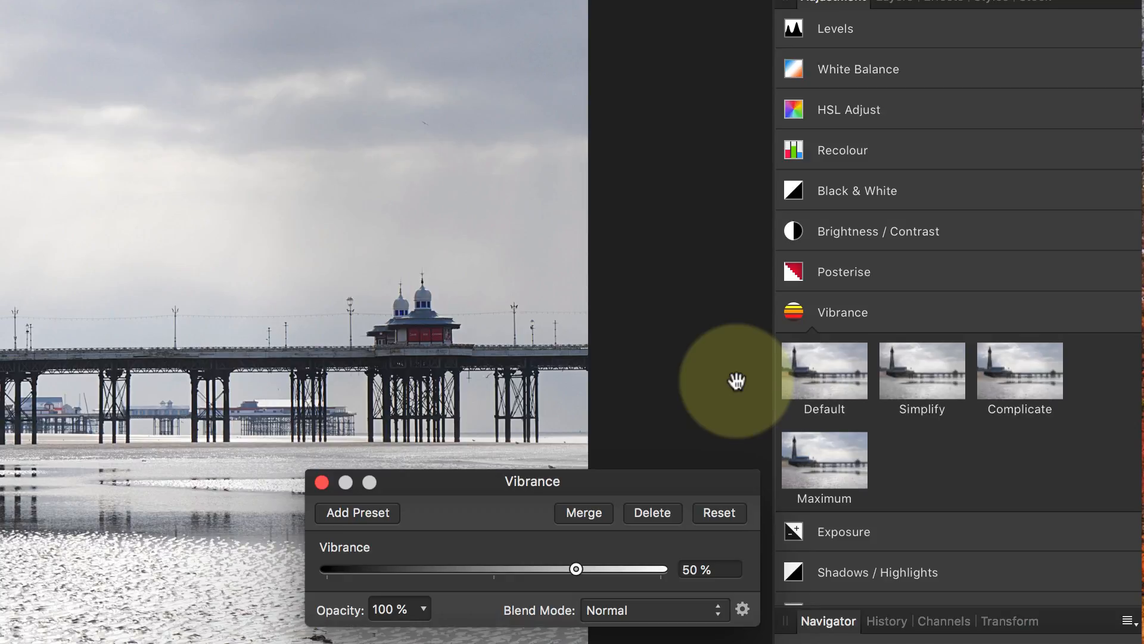
{"action": "left_click_drag", "start_coordinate": [576, 569], "coordinate": [679, 570]}
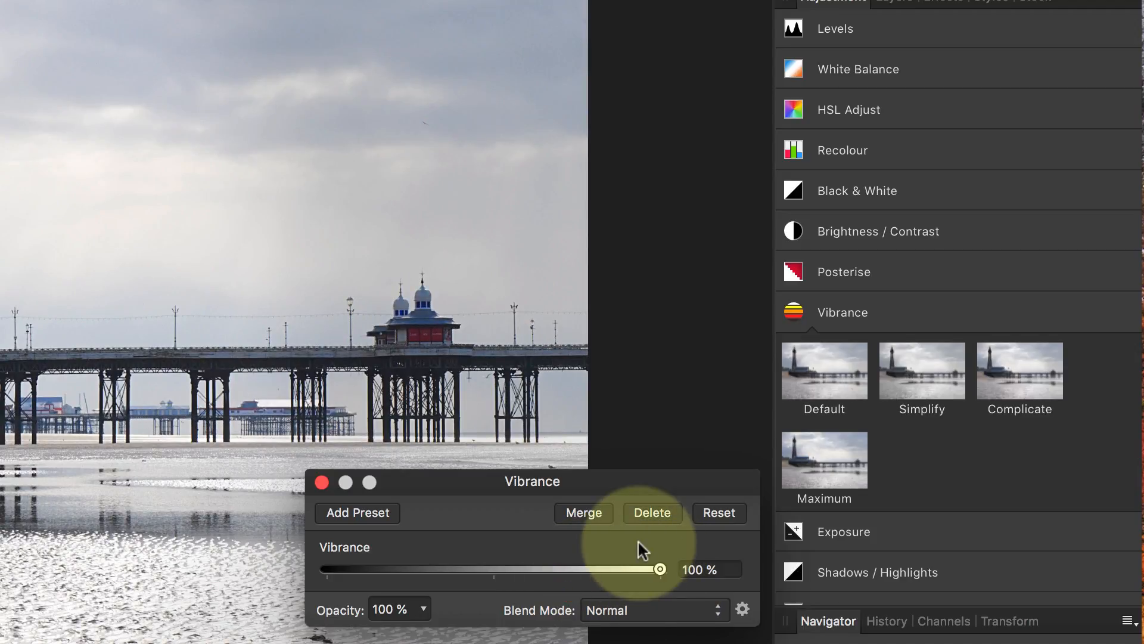
Save the current vibrance setting as an adjustment preset named Max Vibrancy.
{"action": "left_click", "coordinate": [379, 511]}
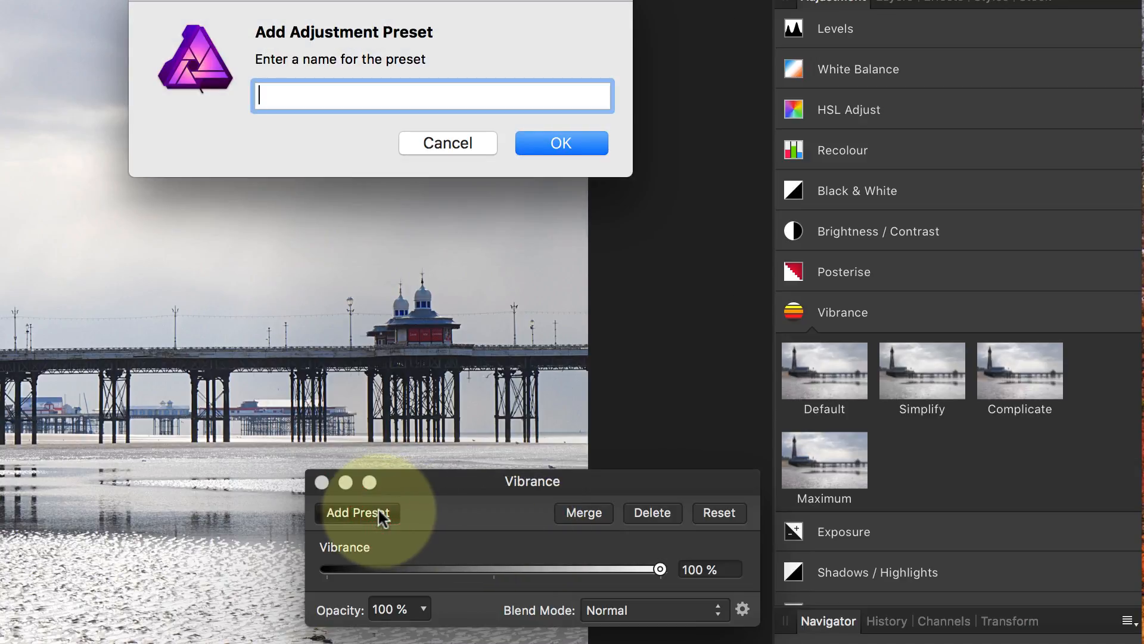
{"action": "type", "text": "Max Vibrancy"}
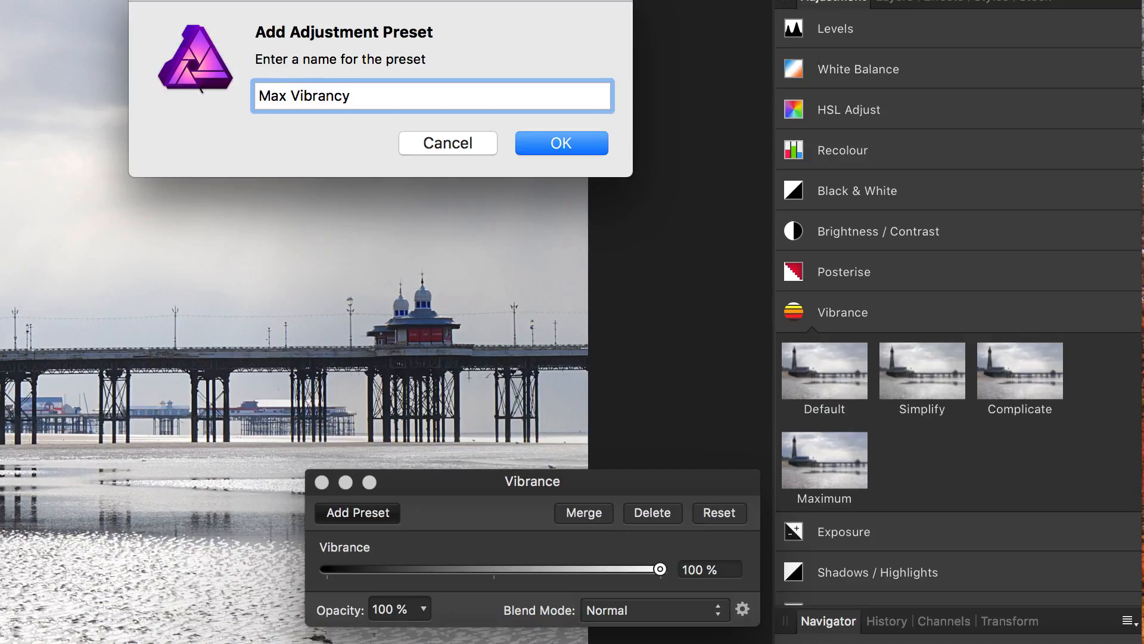
{"action": "left_click", "coordinate": [572, 150]}
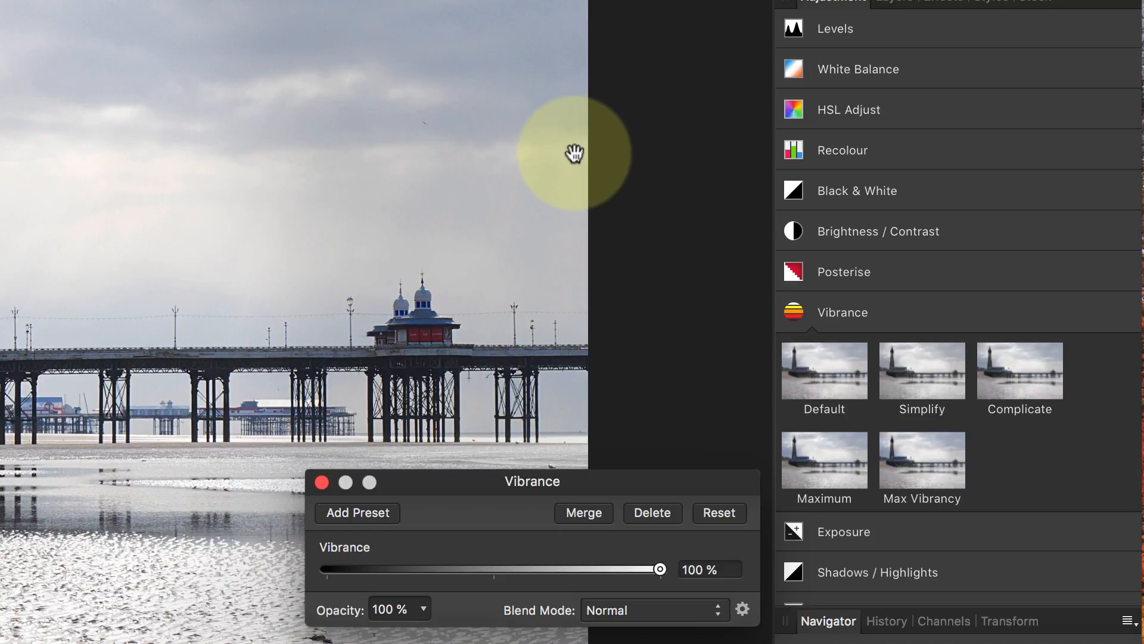
Delete the Maximum preset from the Vibrance adjustment presets.
{"action": "right_click", "coordinate": [831, 443]}
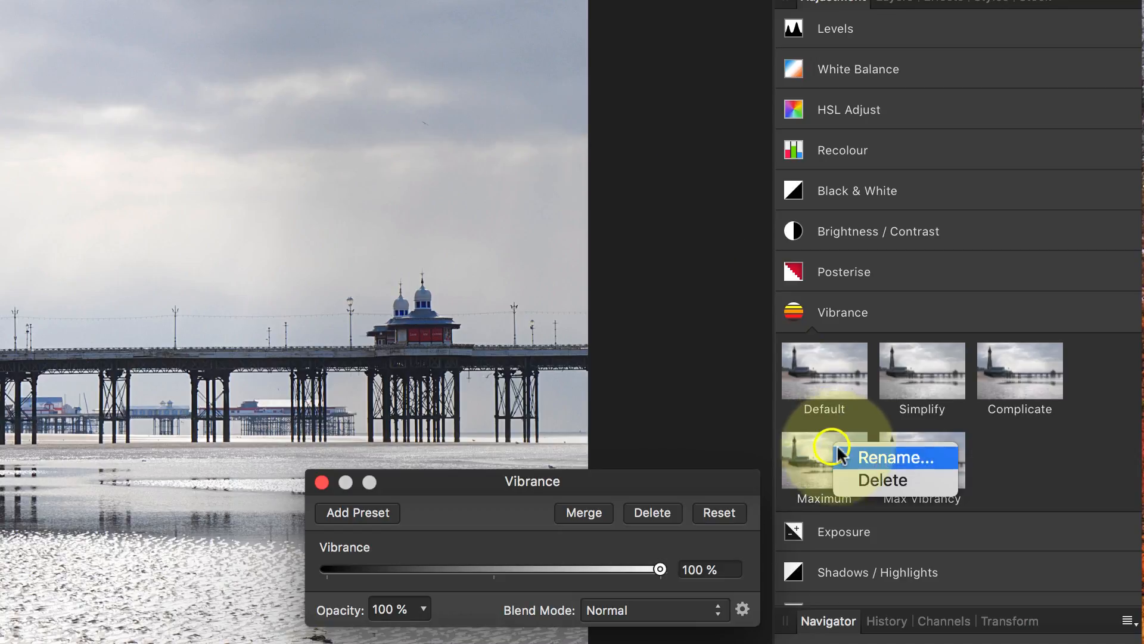
{"action": "left_click", "coordinate": [882, 477]}
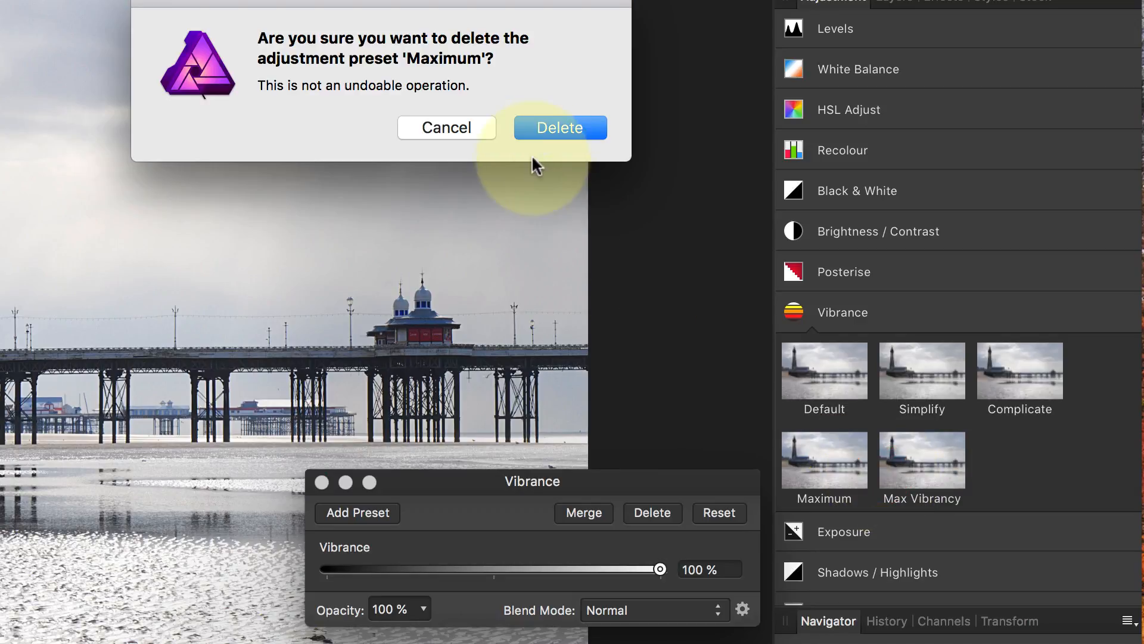
{"action": "left_click", "coordinate": [553, 125]}
Rename the Max Vibrancy preset as Maximum.
{"action": "right_click", "coordinate": [818, 464]}
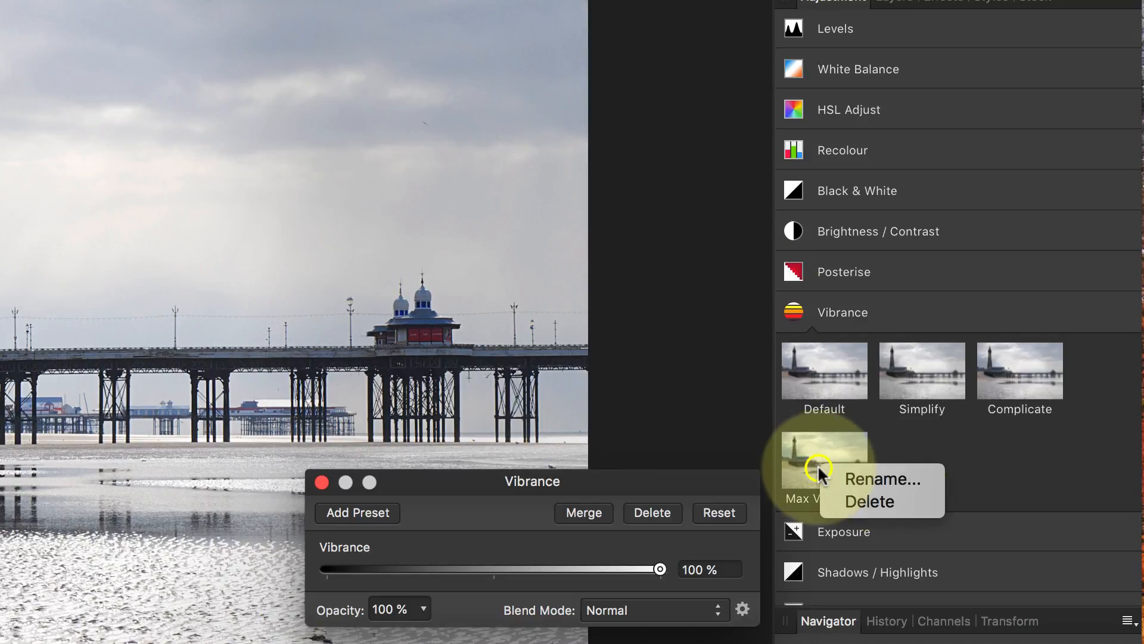
{"action": "left_click", "coordinate": [883, 478]}
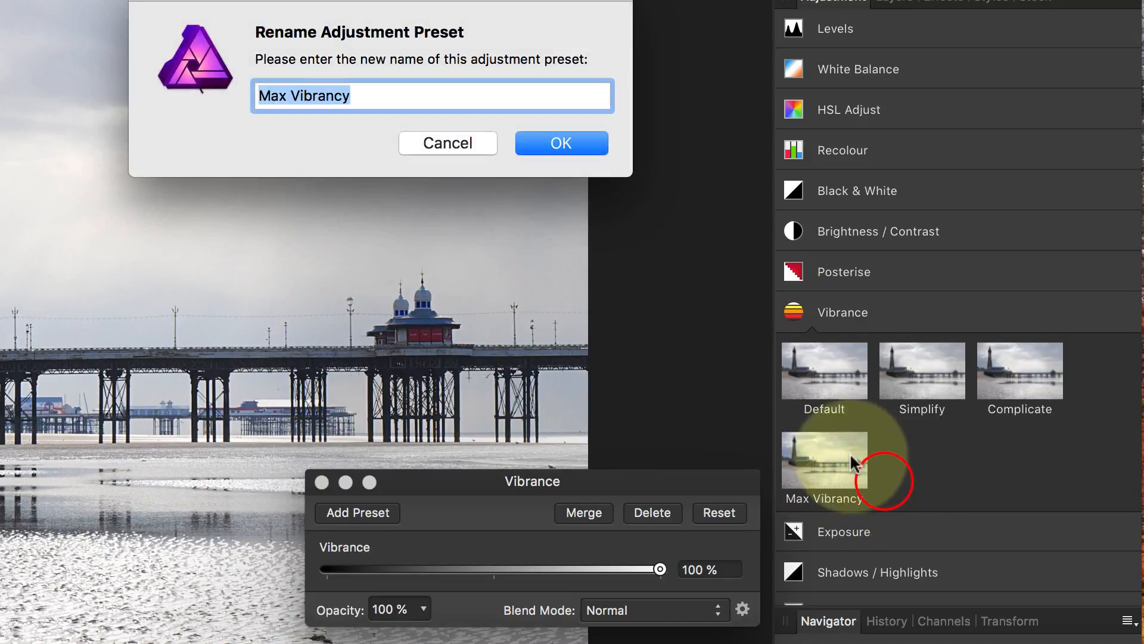
{"action": "left_click_drag", "start_coordinate": [359, 92], "coordinate": [287, 89]}
{"action": "type", "text": "imum"}
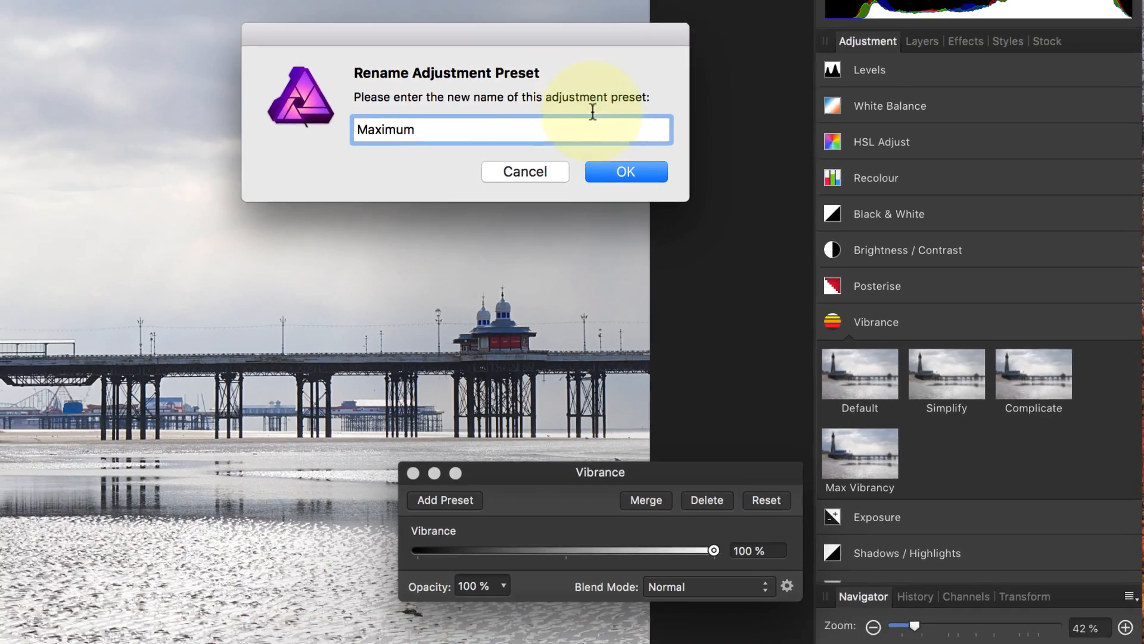
{"action": "left_click", "coordinate": [560, 149]}
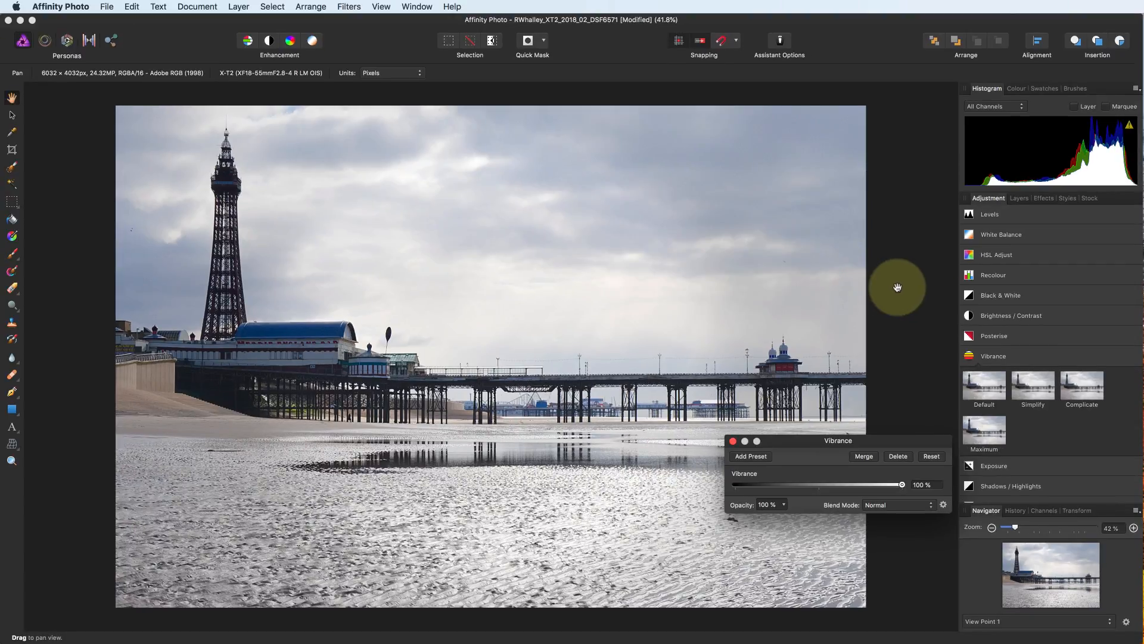
Close the Vibrance settings and rename the Vibrance adjustment layer as Increase Vibrancy.
{"action": "left_click", "coordinate": [1016, 198]}
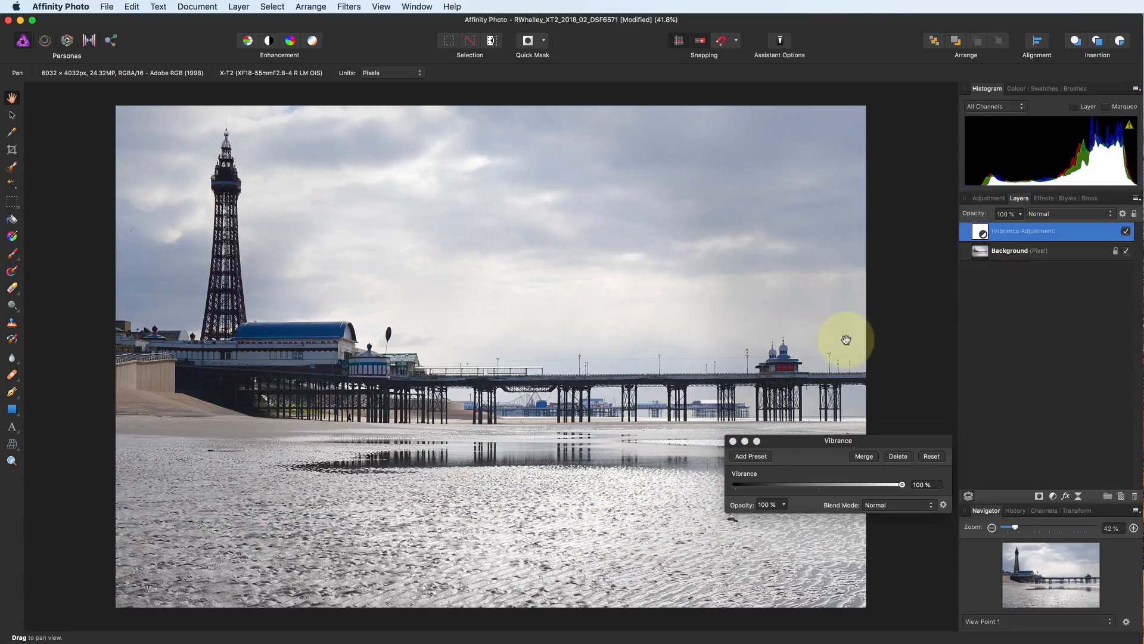
{"action": "left_click", "coordinate": [733, 441]}
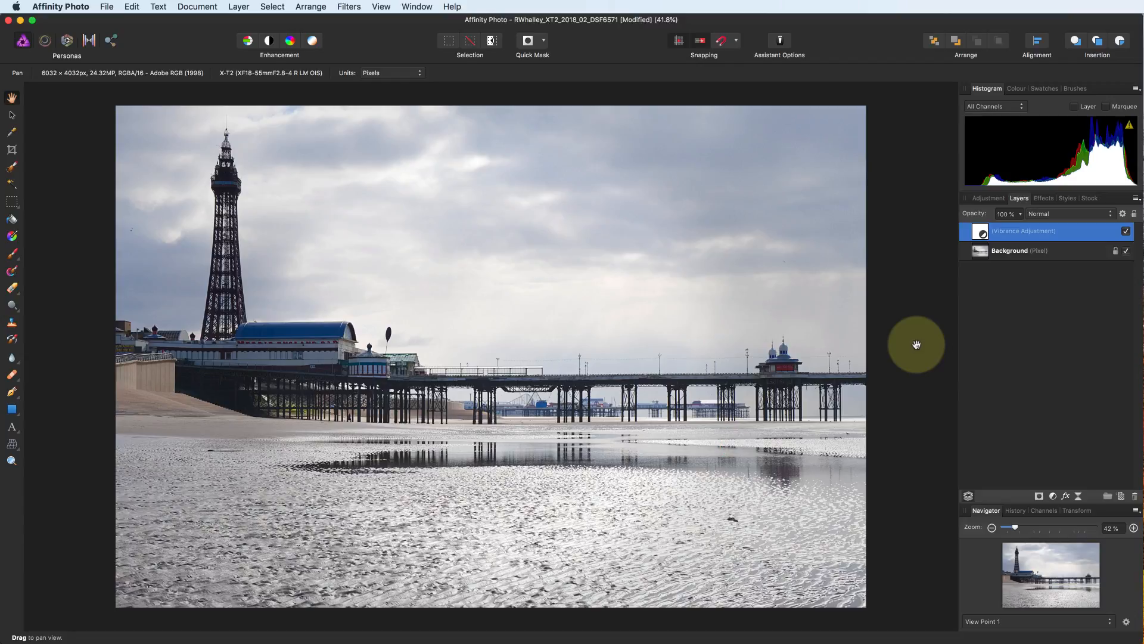
{"action": "double_click", "coordinate": [996, 230]}
{"action": "type", "text": "Inc"}
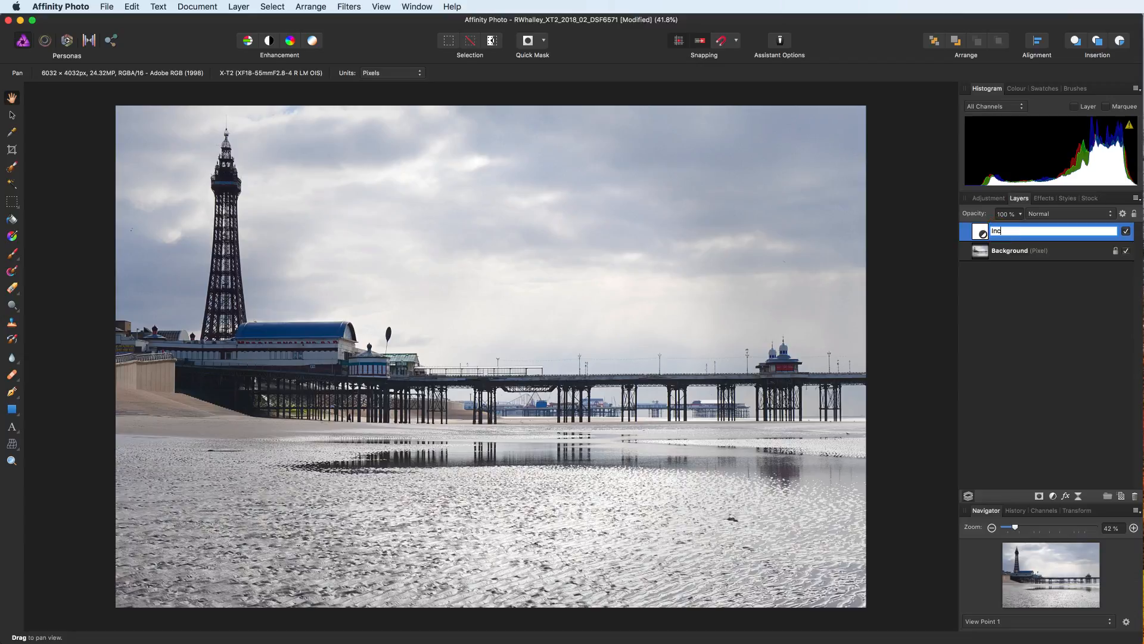
{"action": "type", "text": "rease Vibrancy"}
{"action": "key", "text": "Return"}
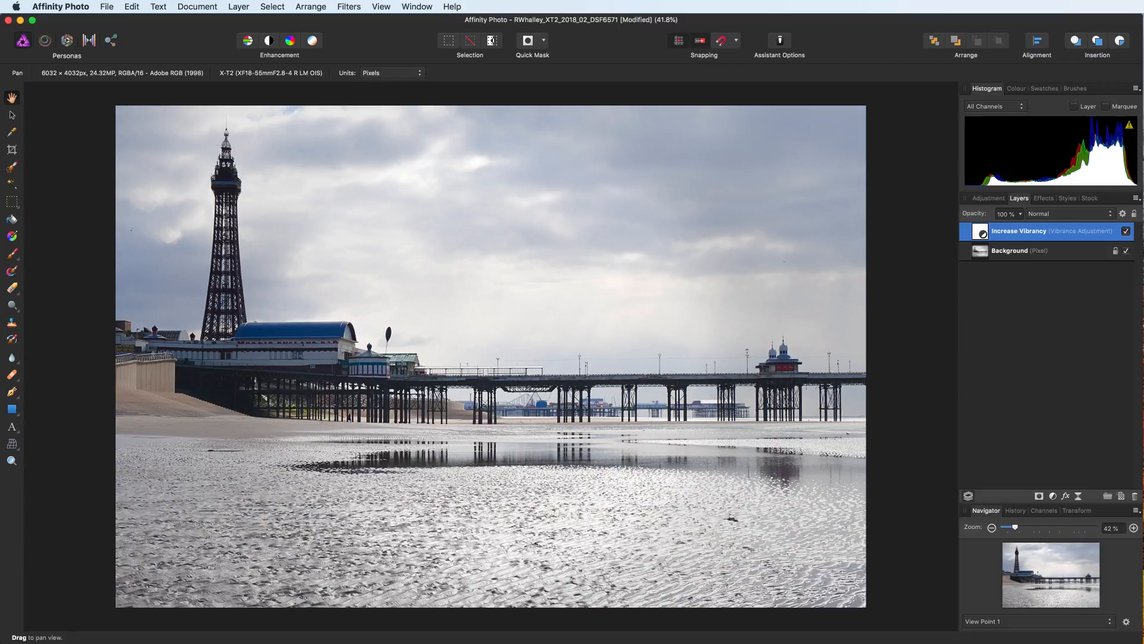
Add a Black & White adjustment with Red 46%, Yellow 214%, Cyan -90%, Blue -67% and Magenta 239%.
{"action": "left_click", "coordinate": [991, 198]}
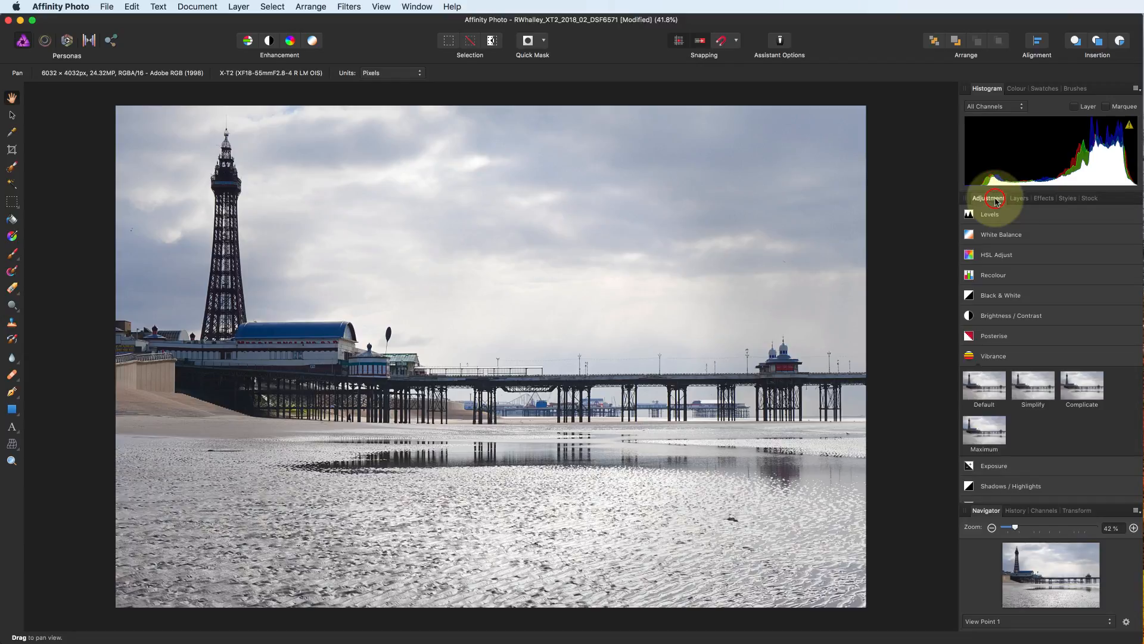
{"action": "left_click", "coordinate": [996, 295]}
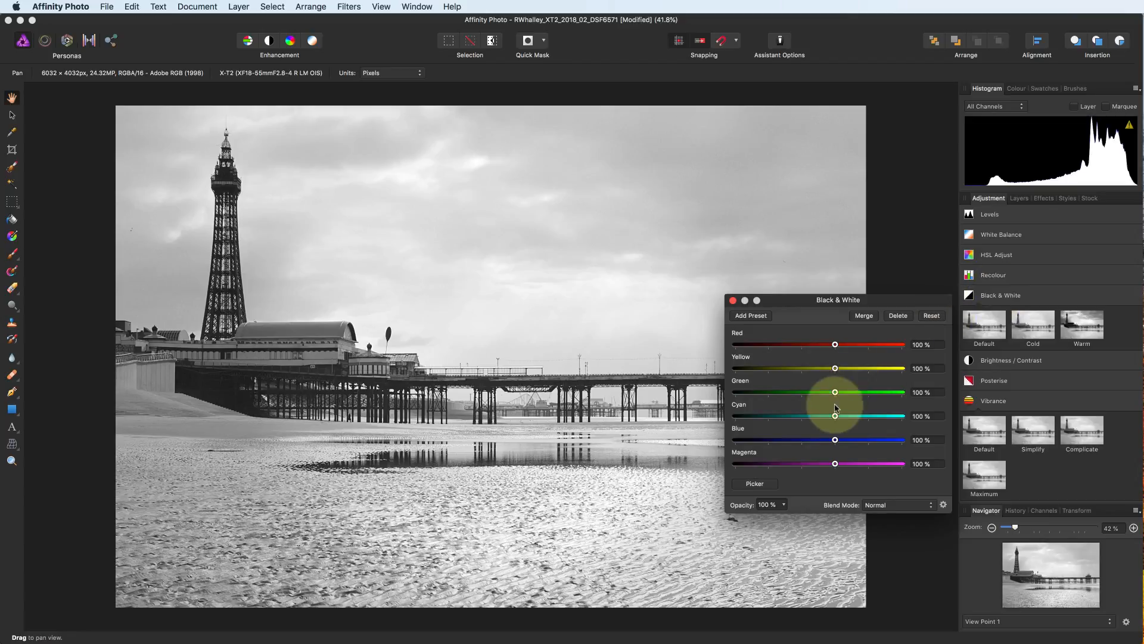
{"action": "left_click_drag", "start_coordinate": [835, 440], "coordinate": [799, 417]}
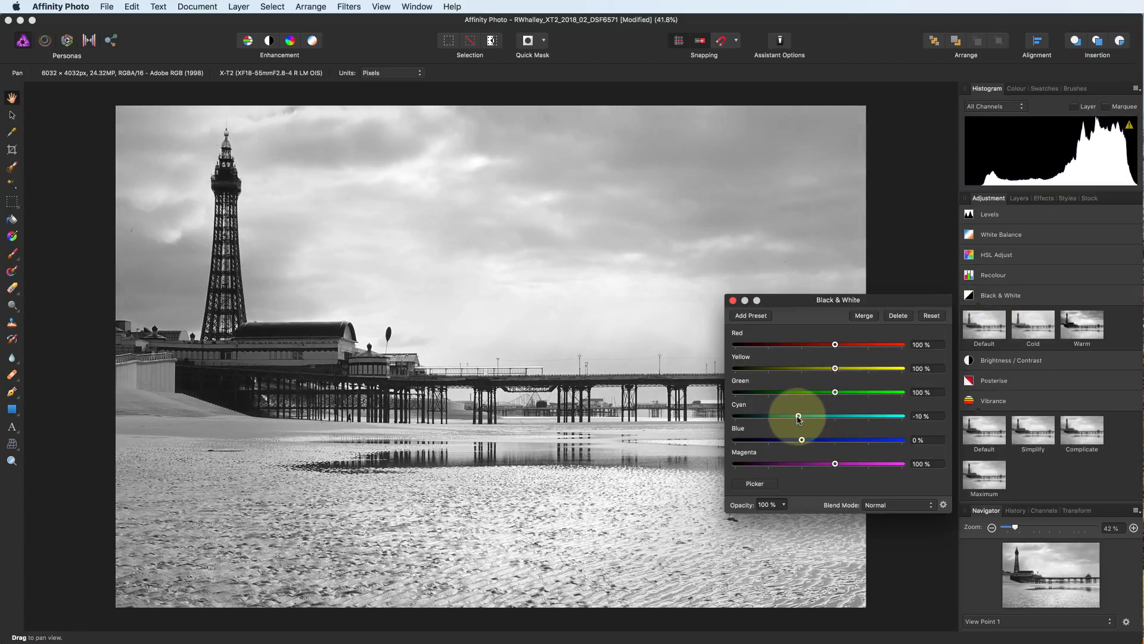
{"action": "mouse_move", "coordinate": [835, 344]}
{"action": "left_mouse_down"}
{"action": "mouse_move", "coordinate": [773, 344]}
{"action": "mouse_move", "coordinate": [907, 344]}
{"action": "mouse_move", "coordinate": [817, 345]}
{"action": "left_mouse_up"}
{"action": "left_click_drag", "start_coordinate": [836, 369], "coordinate": [873, 373]}
{"action": "left_click_drag", "start_coordinate": [834, 463], "coordinate": [880, 464]}
{"action": "left_click_drag", "start_coordinate": [801, 439], "coordinate": [772, 416]}
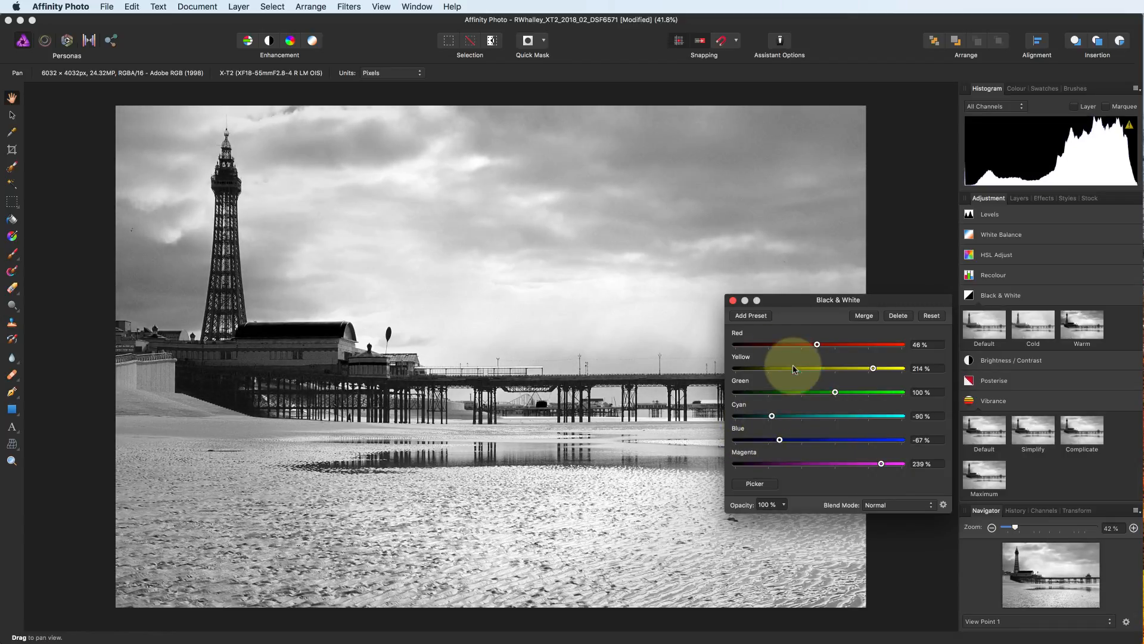
{"action": "left_click", "coordinate": [733, 302]}
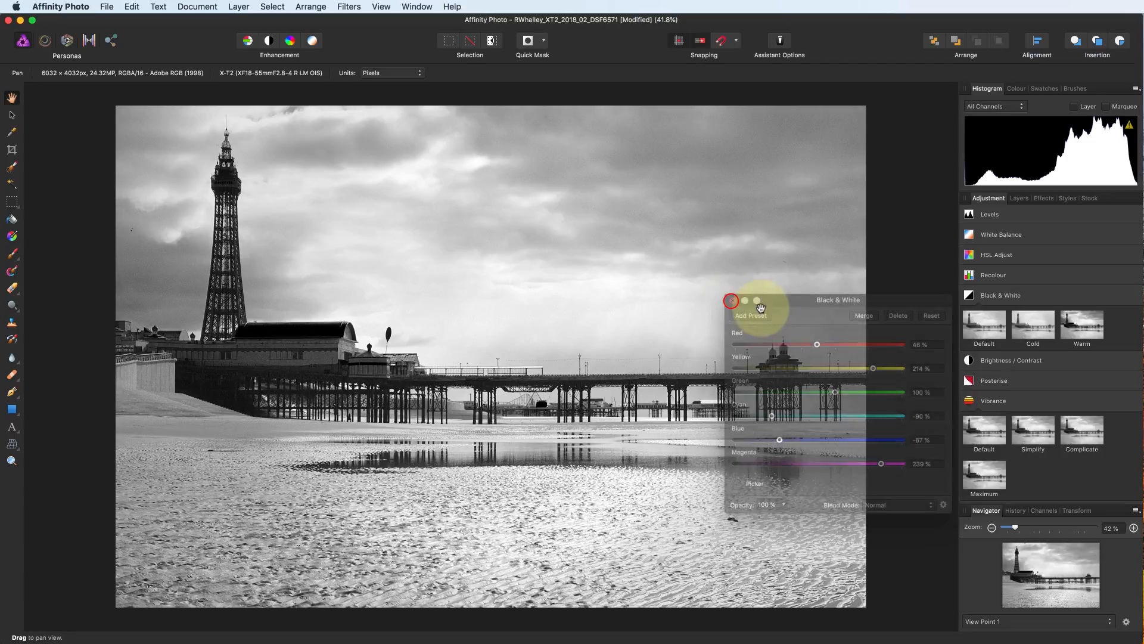
Hide the Black & White adjustment layer and show it again to compare the photo with and without it.
{"action": "left_click", "coordinate": [1023, 199]}
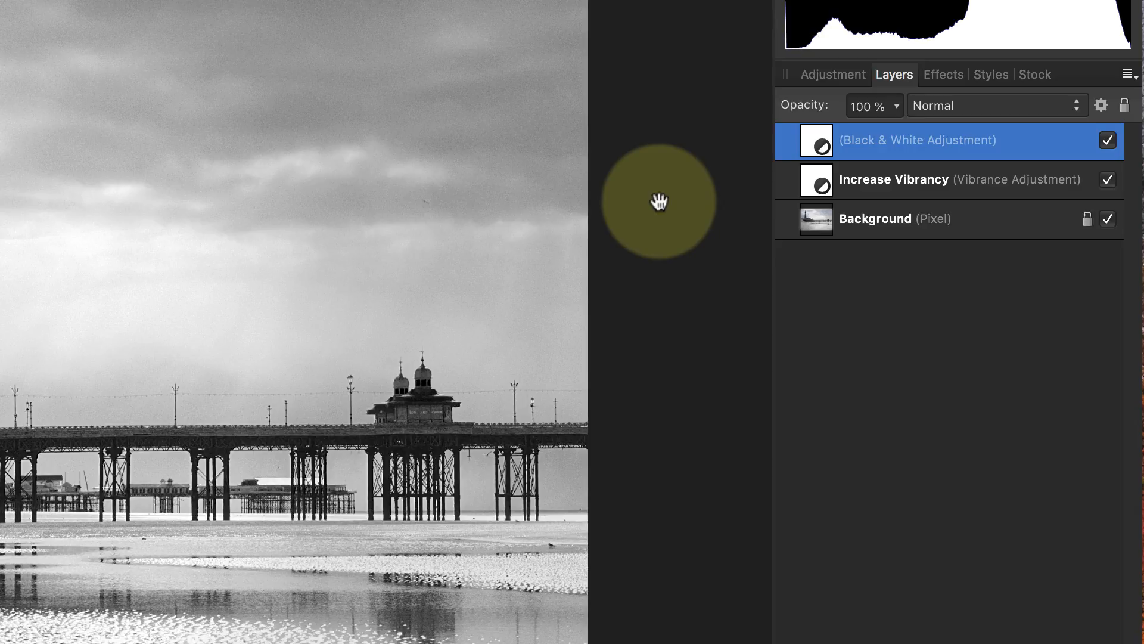
{"action": "left_click", "coordinate": [1109, 141]}
{"action": "left_click", "coordinate": [1110, 141]}
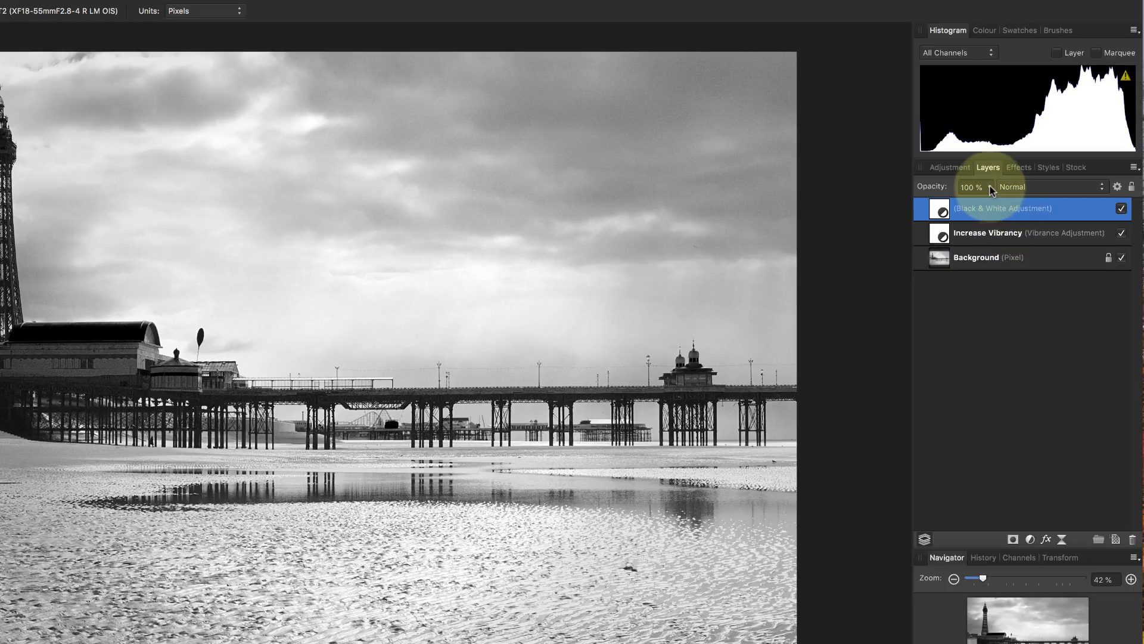
Reduce the Black & White adjustment layer's opacity to 60%.
{"action": "left_click", "coordinate": [992, 190]}
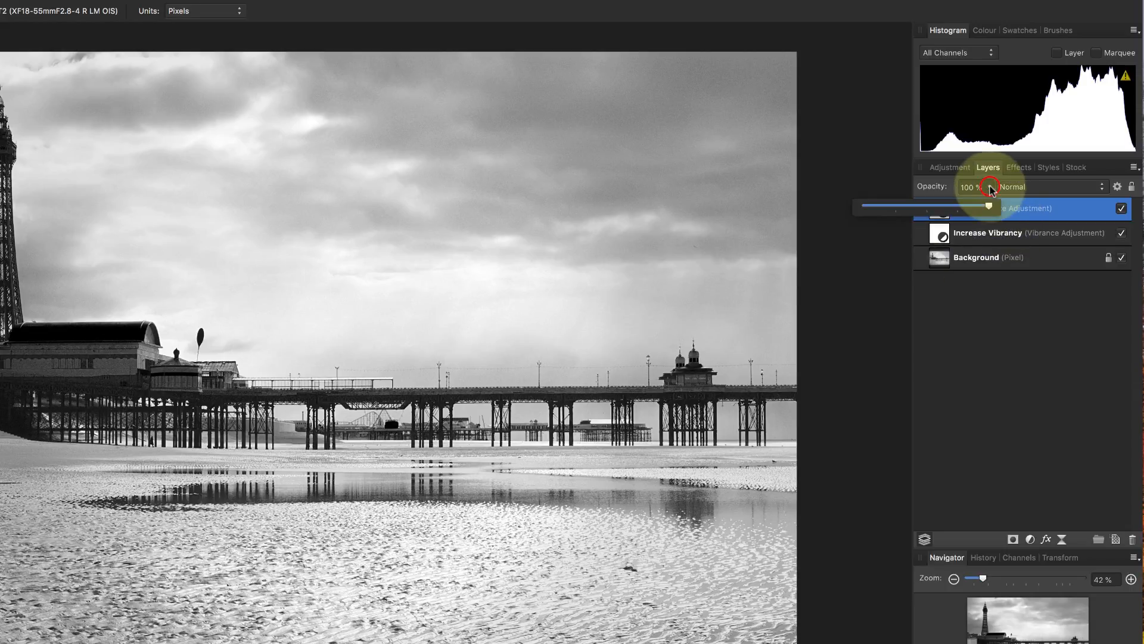
{"action": "left_click_drag", "start_coordinate": [985, 205], "coordinate": [938, 214]}
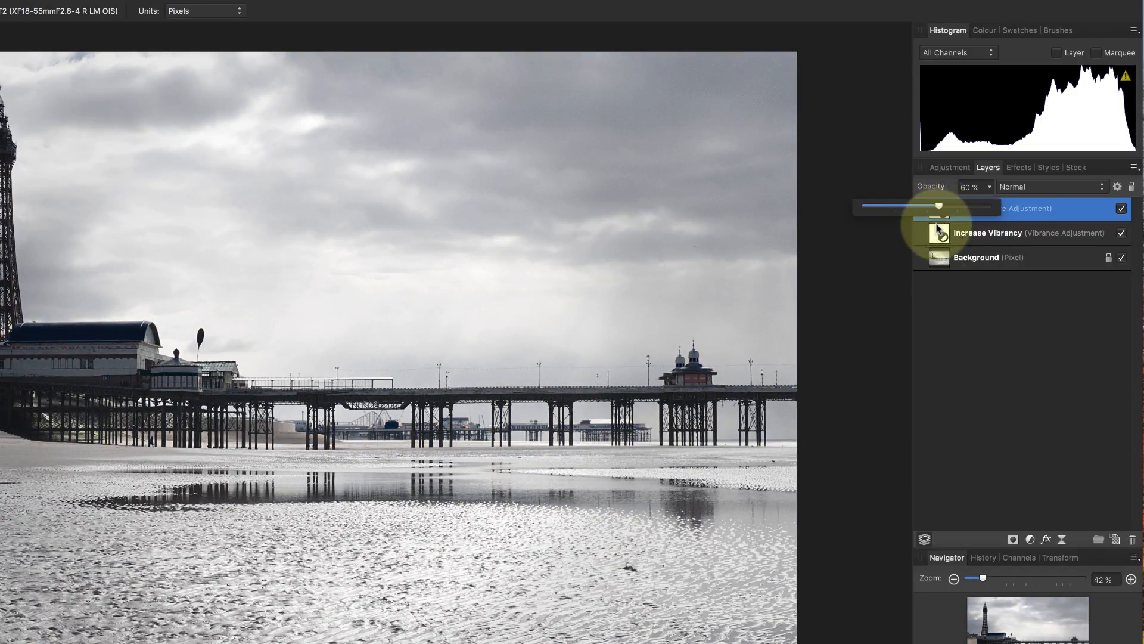
{"action": "left_click", "coordinate": [946, 318]}
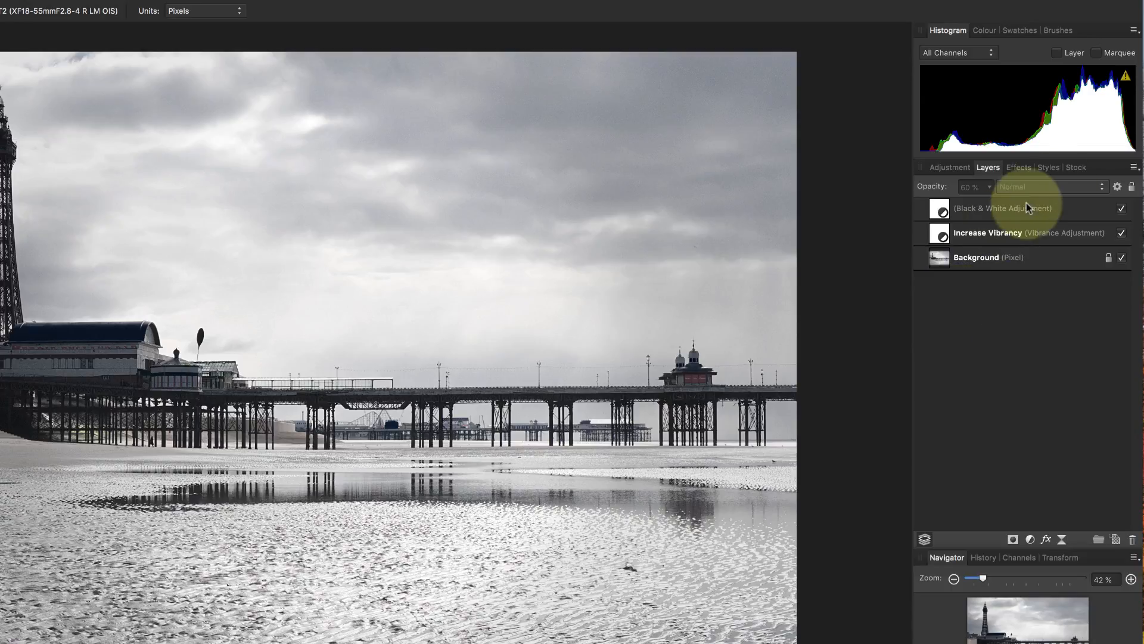
Reselect the Black & White adjustment layer and set its blend mode to Pin Light.
{"action": "left_click", "coordinate": [1100, 188]}
{"action": "left_click", "coordinate": [1034, 208]}
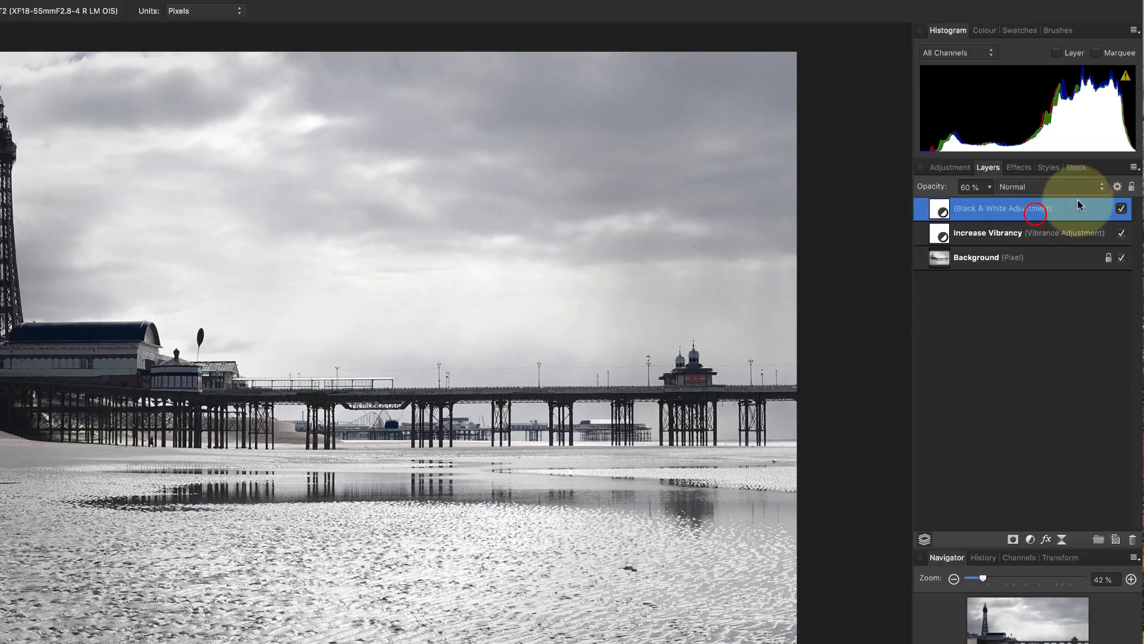
{"action": "left_click", "coordinate": [1100, 188]}
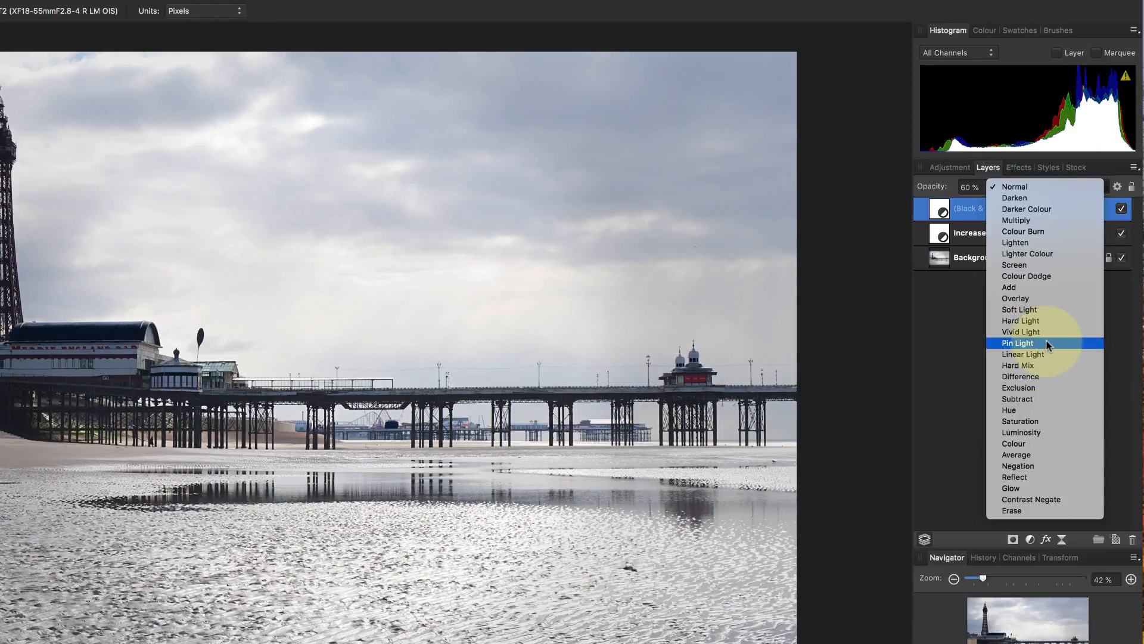
{"action": "left_click", "coordinate": [1047, 342]}
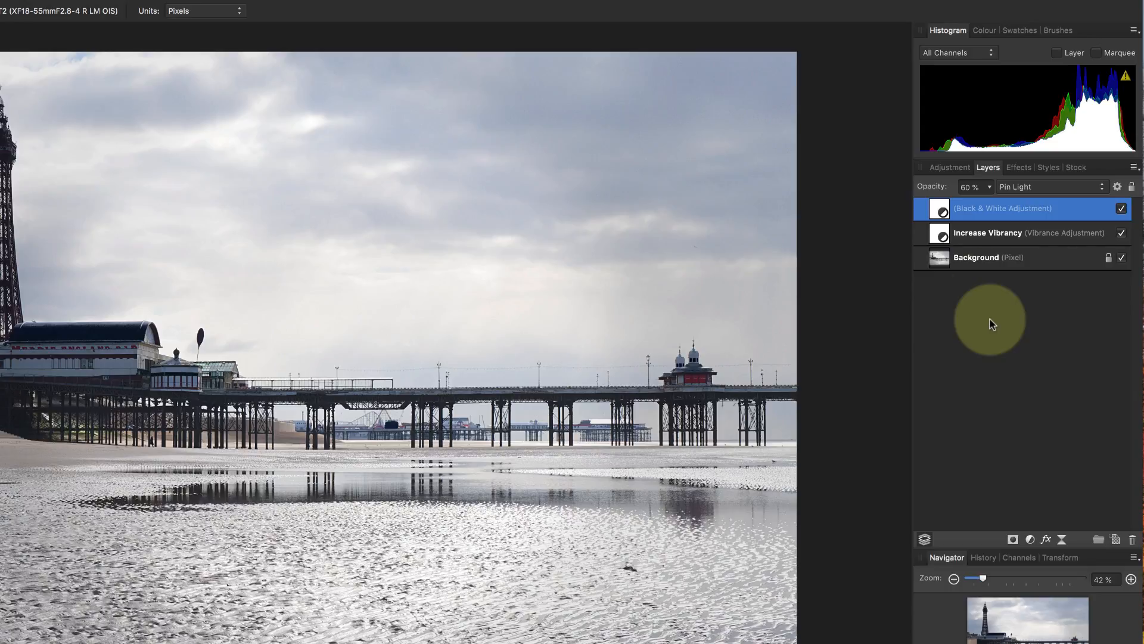
Restore the Black & White adjustment layer to 100% opacity and Normal blend mode.
{"action": "left_click", "coordinate": [989, 187]}
{"action": "left_click_drag", "start_coordinate": [990, 205], "coordinate": [1044, 205]}
{"action": "left_click", "coordinate": [1042, 188]}
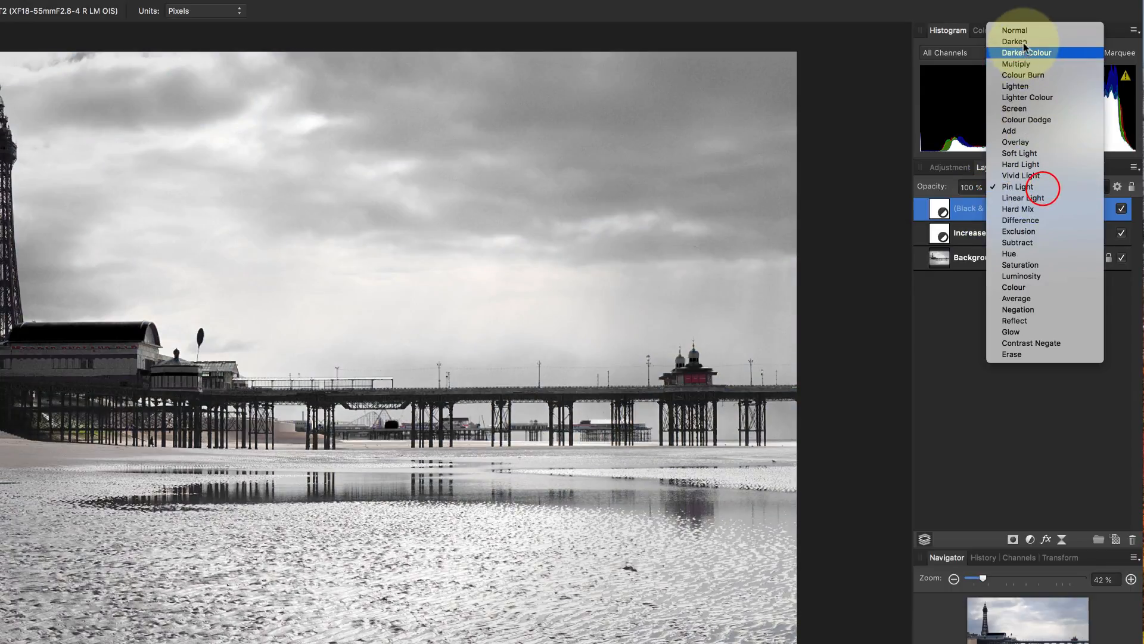
{"action": "left_click", "coordinate": [1020, 30]}
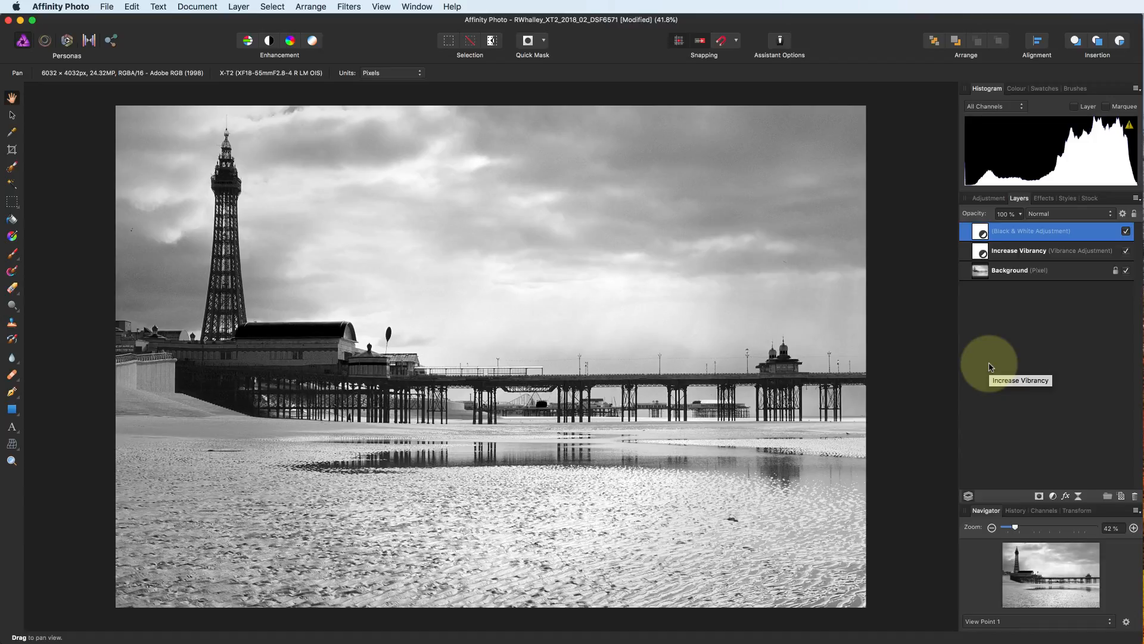
Reopen the Black & White adjustment layer's settings and set Cyan to -55% and Blue to 42%.
{"action": "left_click", "coordinate": [980, 231]}
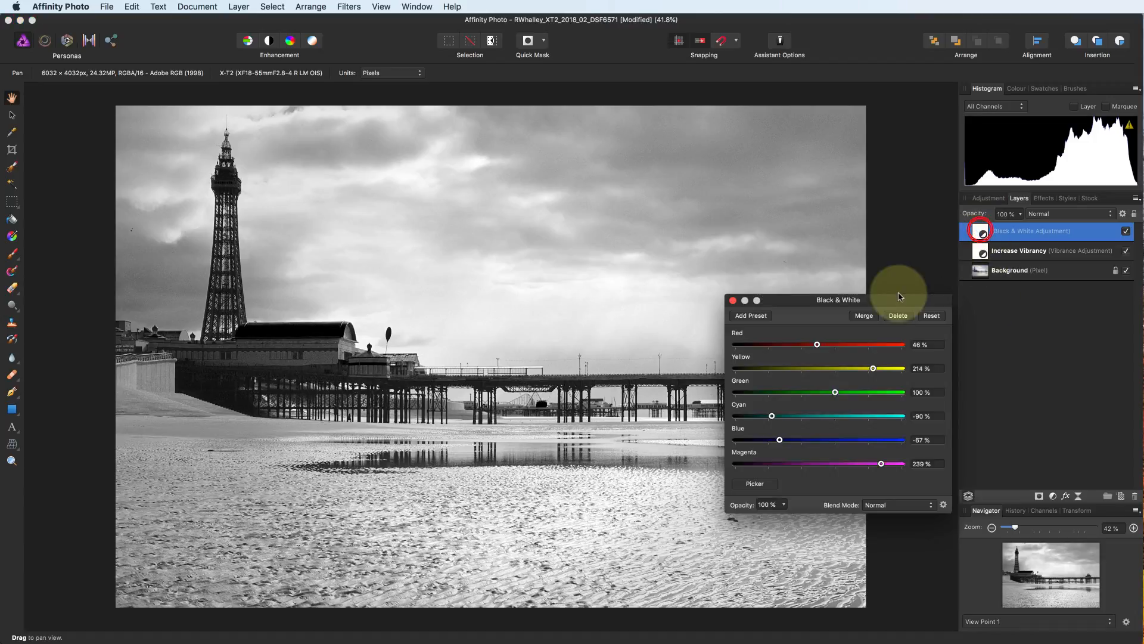
{"action": "left_click_drag", "start_coordinate": [772, 416], "coordinate": [817, 441]}
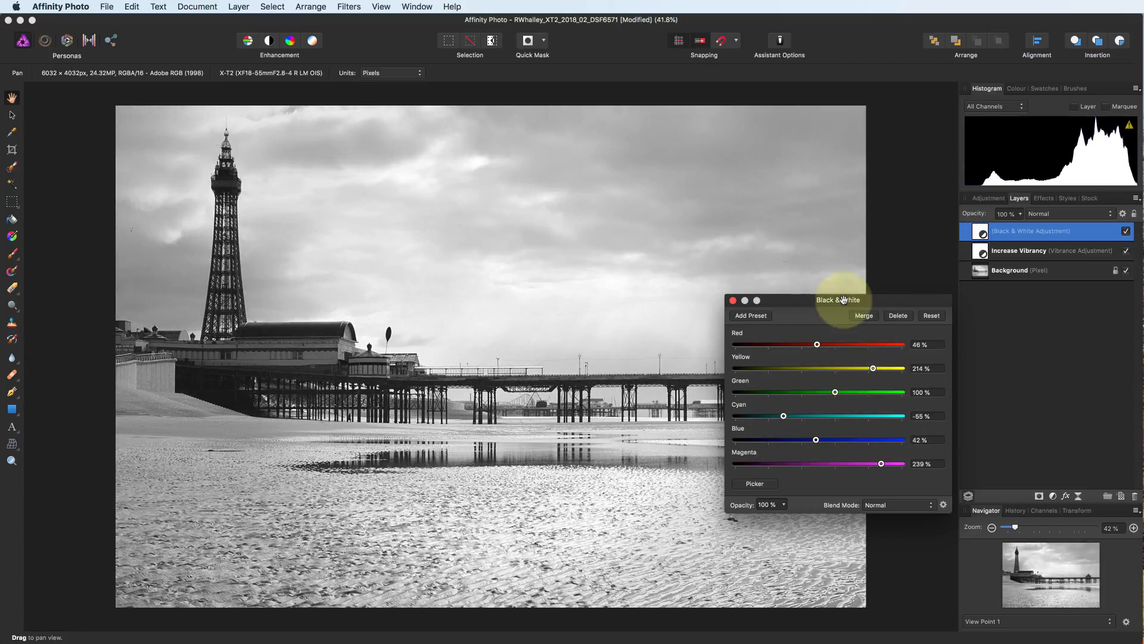
Close the Black & White settings and apply an 18.5 px Gaussian Blur filter to the Black & White adjustment layer.
{"action": "left_click", "coordinate": [734, 300]}
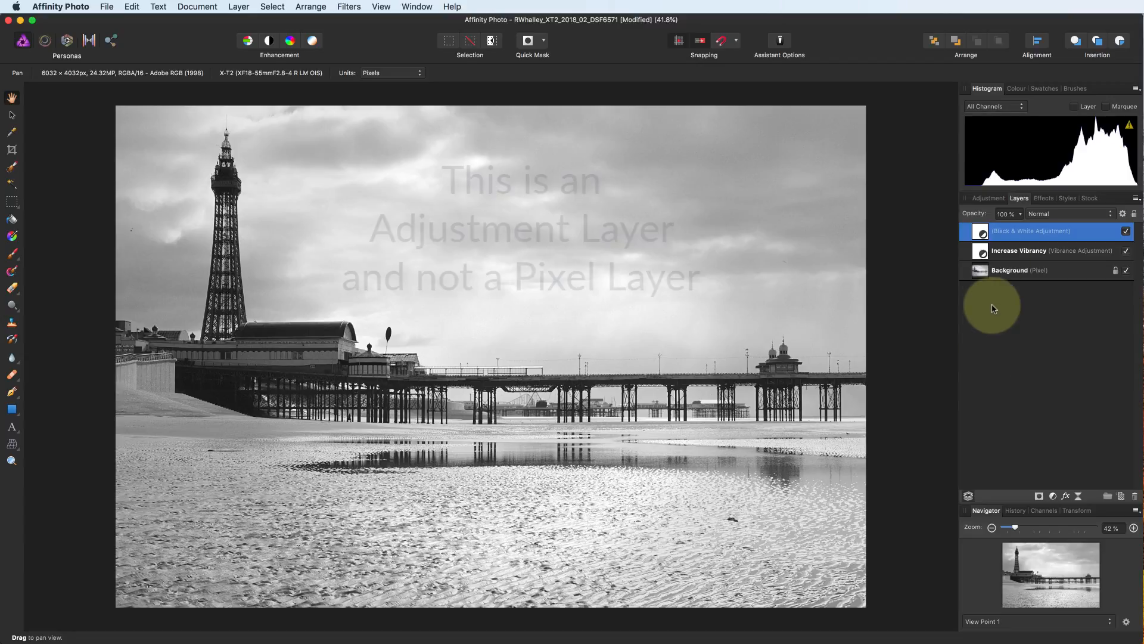
{"action": "left_click", "coordinate": [1005, 234]}
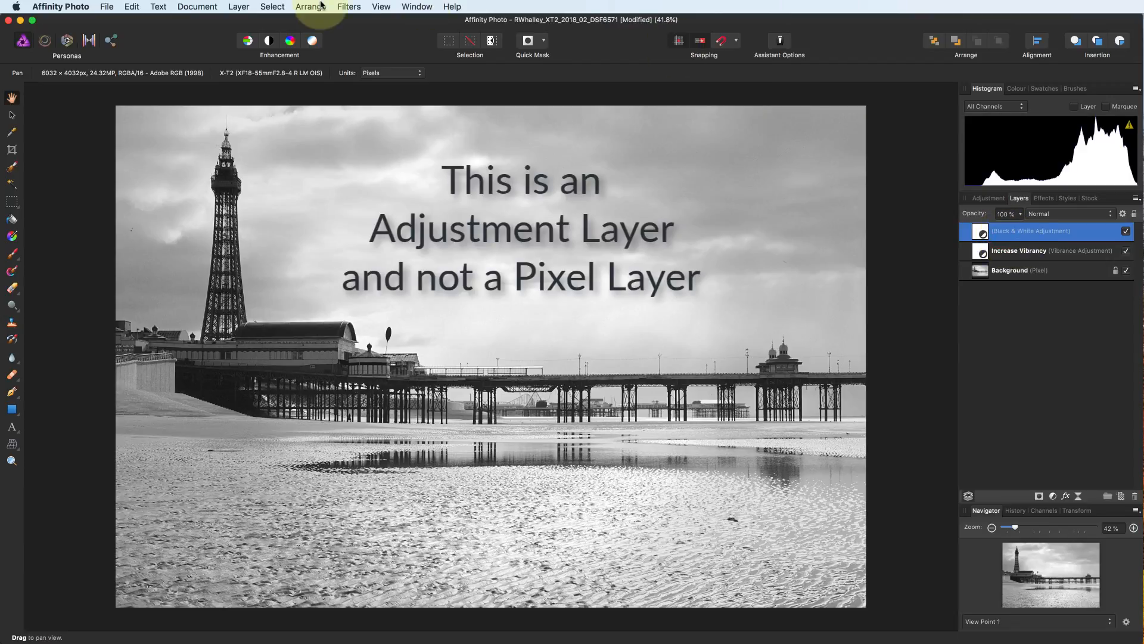
{"action": "left_click", "coordinate": [350, 6]}
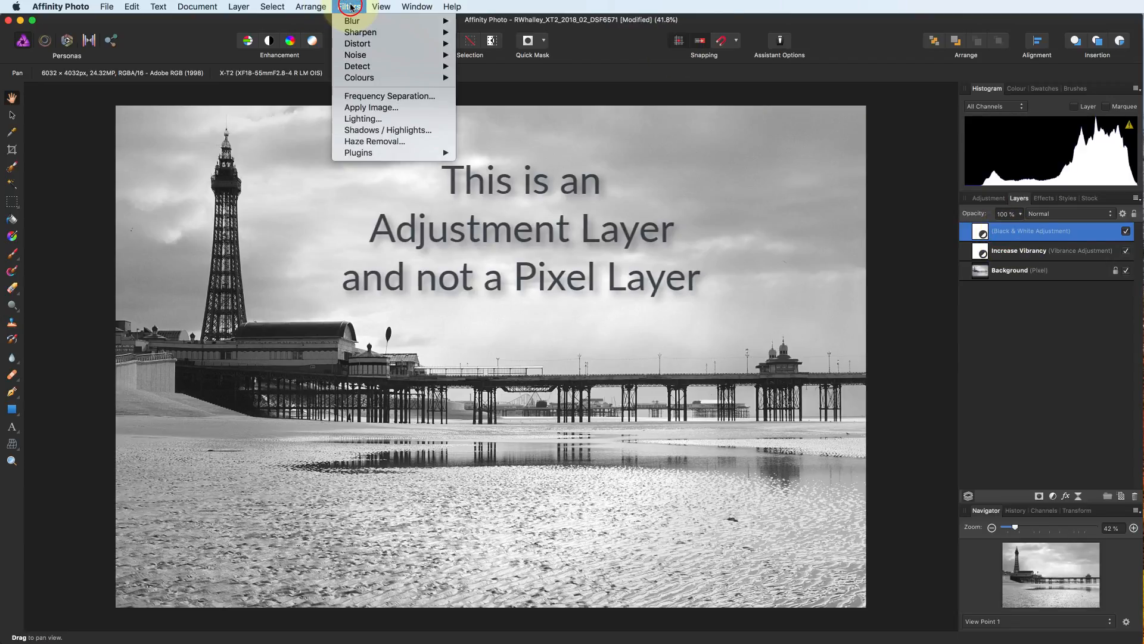
{"action": "left_click", "coordinate": [352, 21]}
{"action": "left_click", "coordinate": [483, 36]}
{"action": "left_click_drag", "start_coordinate": [804, 578], "coordinate": [832, 586]}
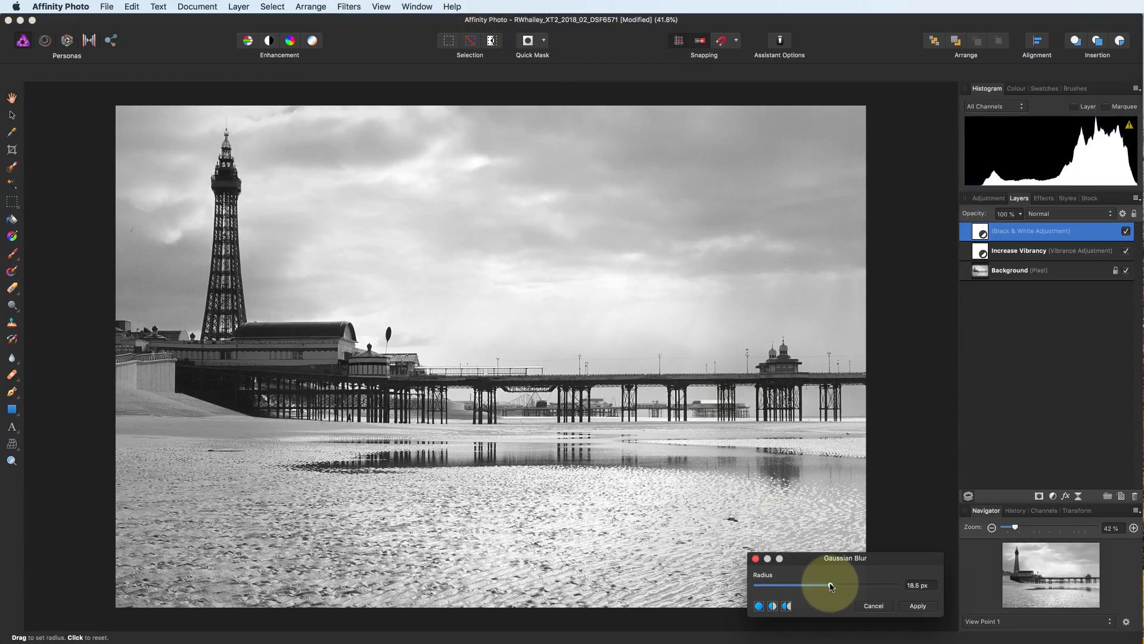
{"action": "left_click", "coordinate": [908, 606]}
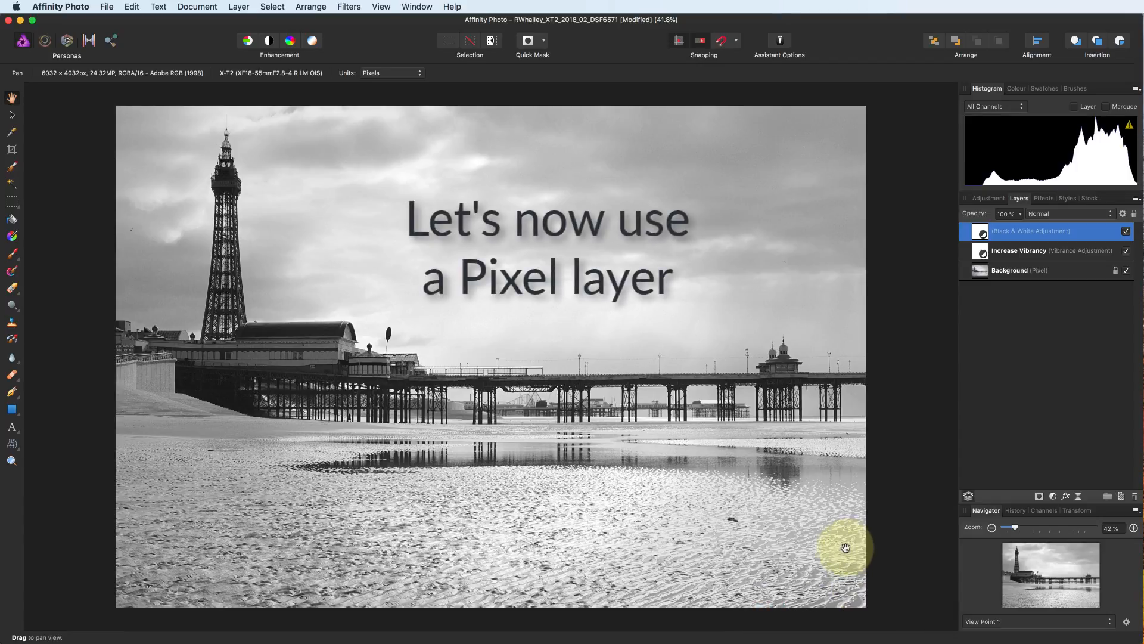
Duplicate the Background pixel layer and move the copy to the top of the layer stack.
{"action": "left_click", "coordinate": [1022, 274]}
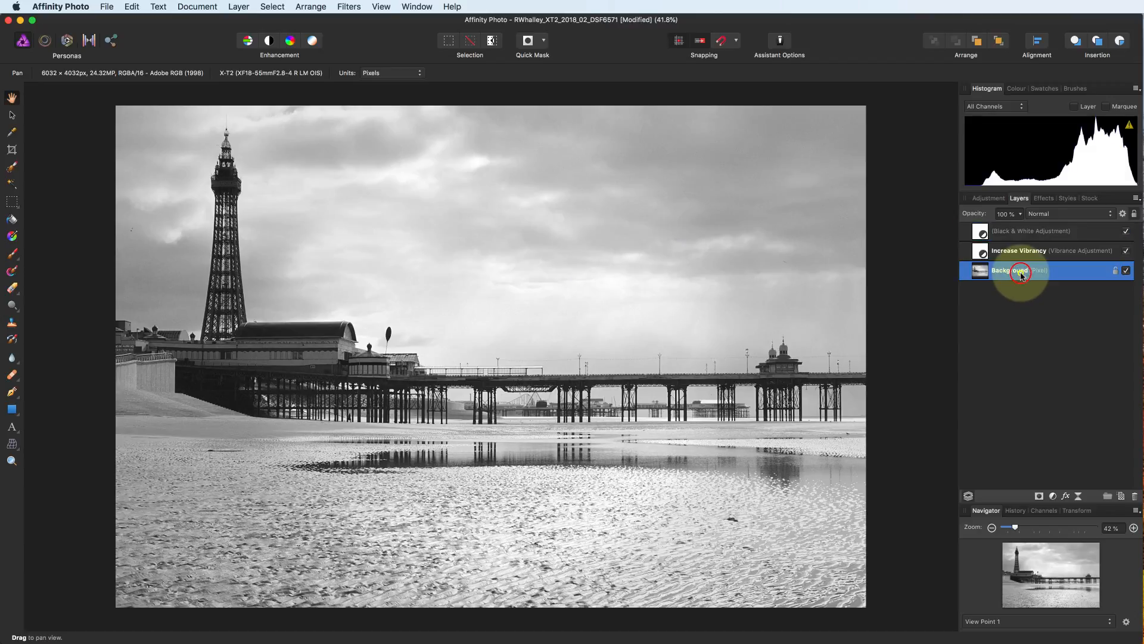
{"action": "right_click", "coordinate": [1022, 275]}
{"action": "left_click", "coordinate": [1057, 375]}
{"action": "left_click_drag", "start_coordinate": [1015, 277], "coordinate": [1015, 226]}
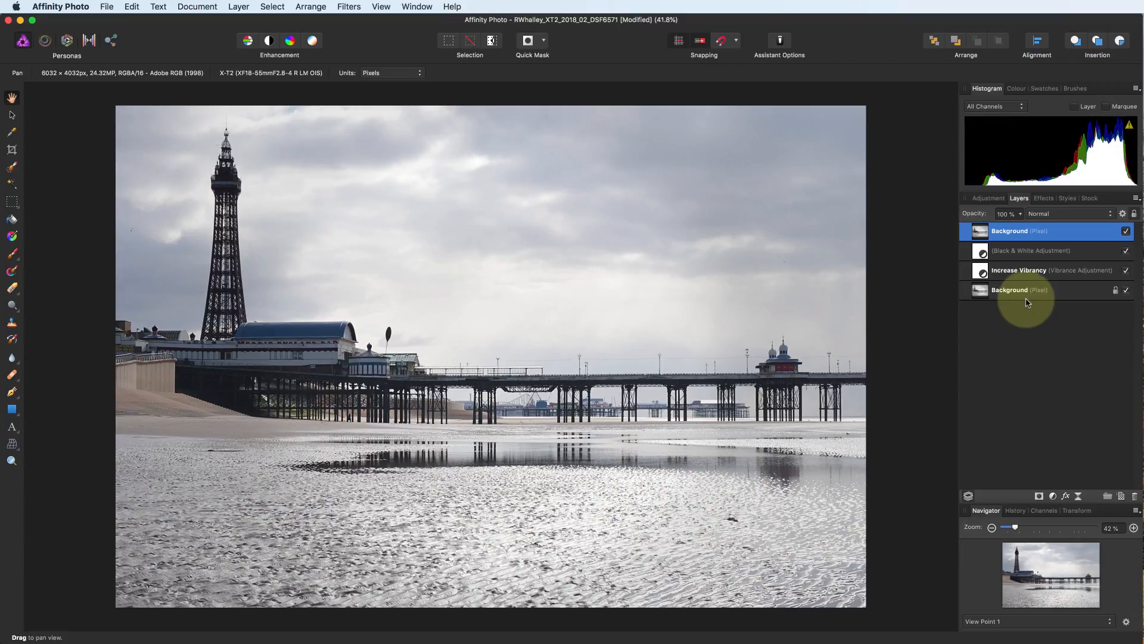
Apply a 15.3 px Gaussian Blur filter to the top Background copy, then hide and show the layer to compare.
{"action": "left_click", "coordinate": [350, 7]}
{"action": "left_click", "coordinate": [374, 39]}
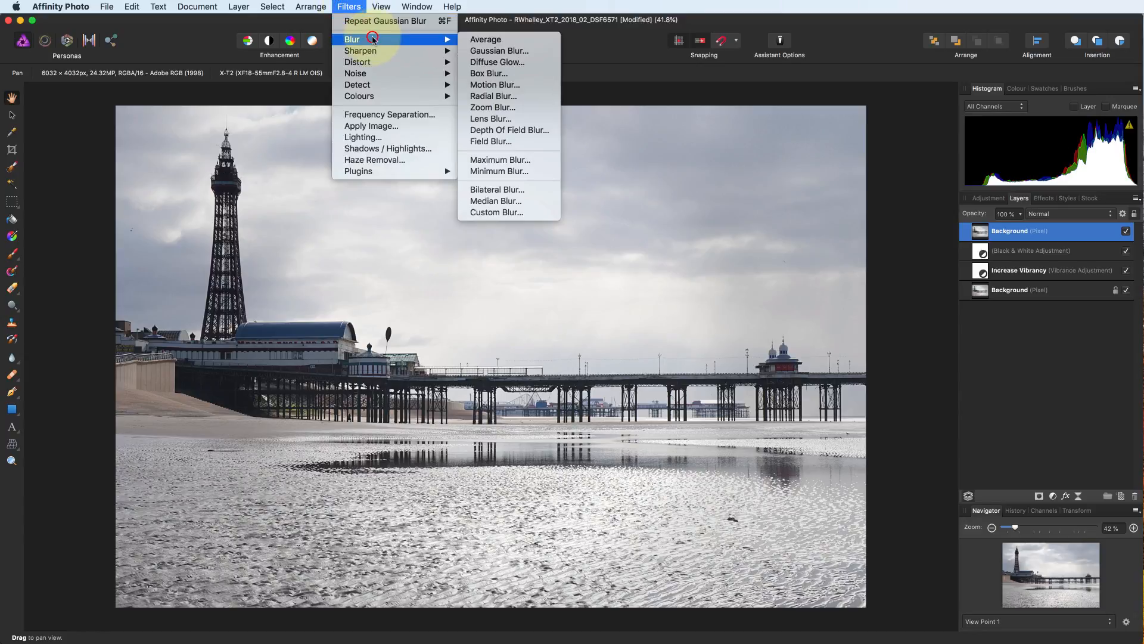
{"action": "left_click", "coordinate": [474, 52]}
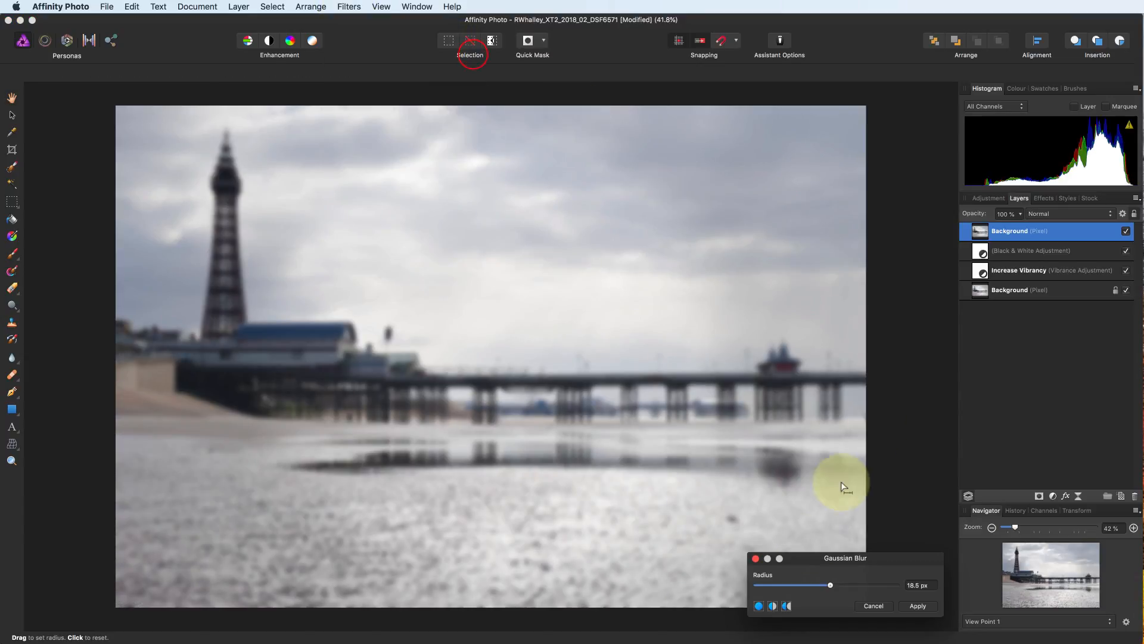
{"action": "mouse_move", "coordinate": [831, 585]}
{"action": "left_mouse_down"}
{"action": "mouse_move", "coordinate": [788, 588]}
{"action": "mouse_move", "coordinate": [855, 586]}
{"action": "mouse_move", "coordinate": [794, 589]}
{"action": "mouse_move", "coordinate": [826, 586]}
{"action": "left_mouse_up"}
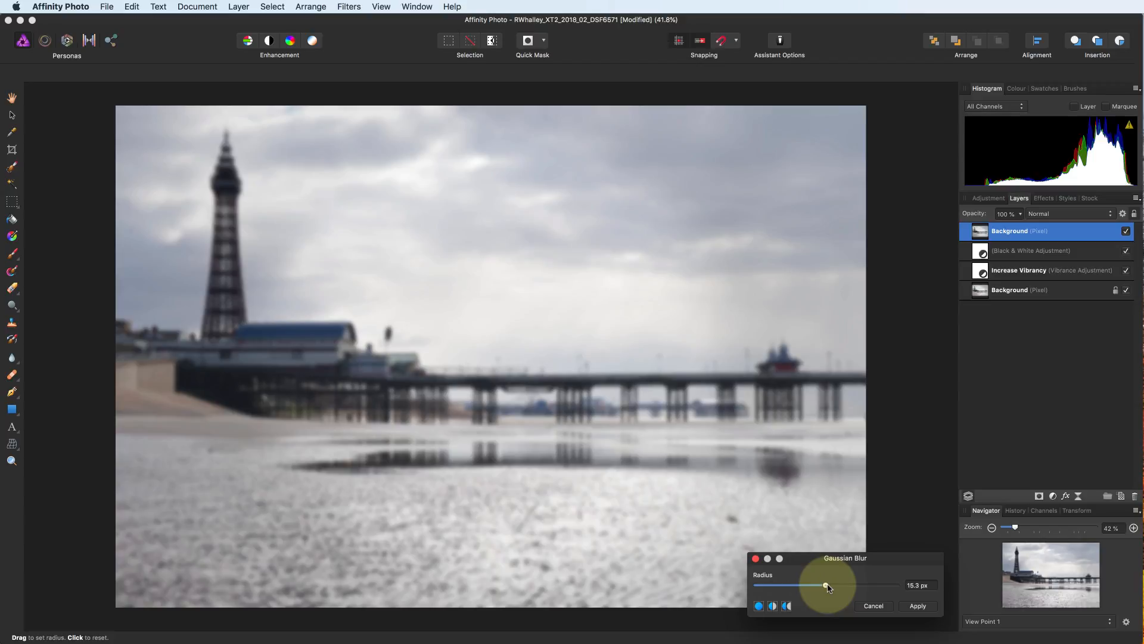
{"action": "left_click", "coordinate": [916, 606]}
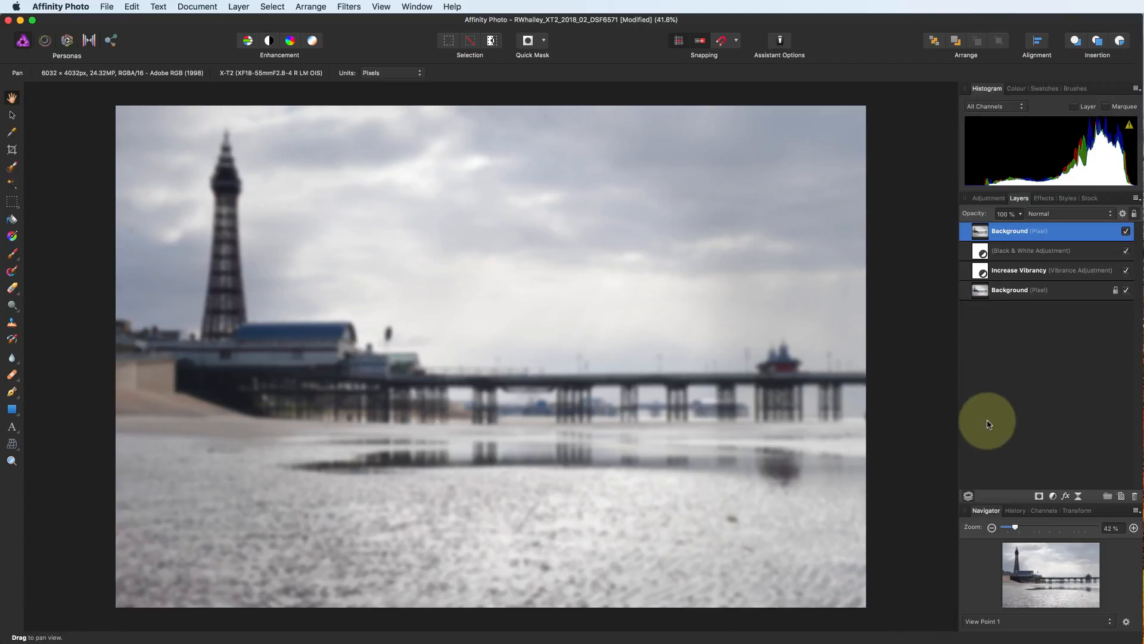
{"action": "left_click", "coordinate": [1126, 232]}
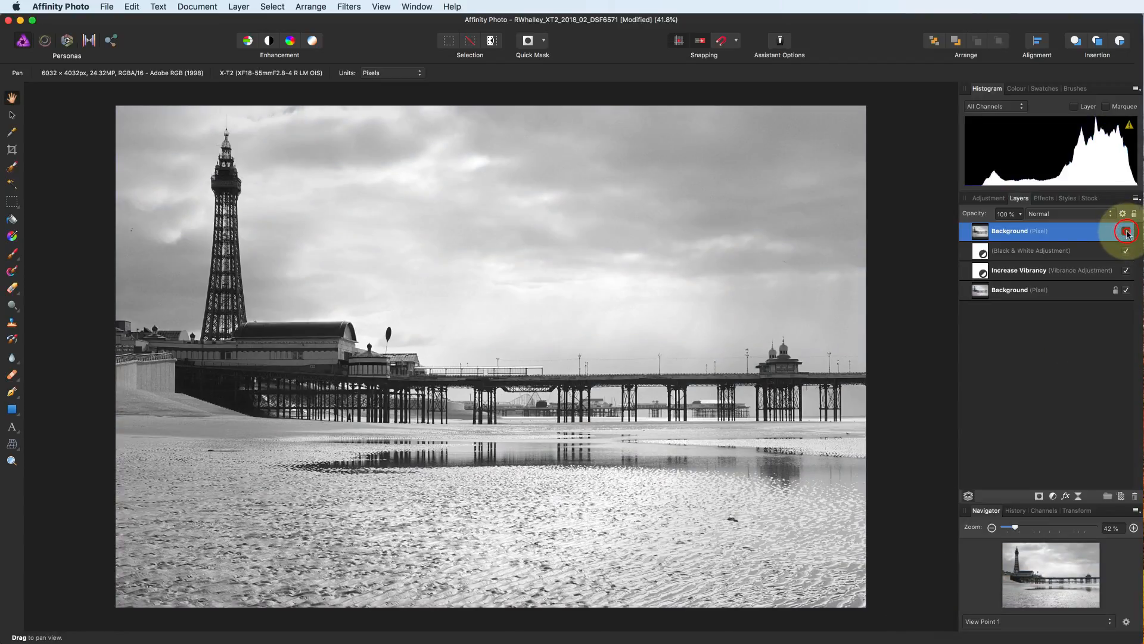
{"action": "left_click", "coordinate": [1126, 232]}
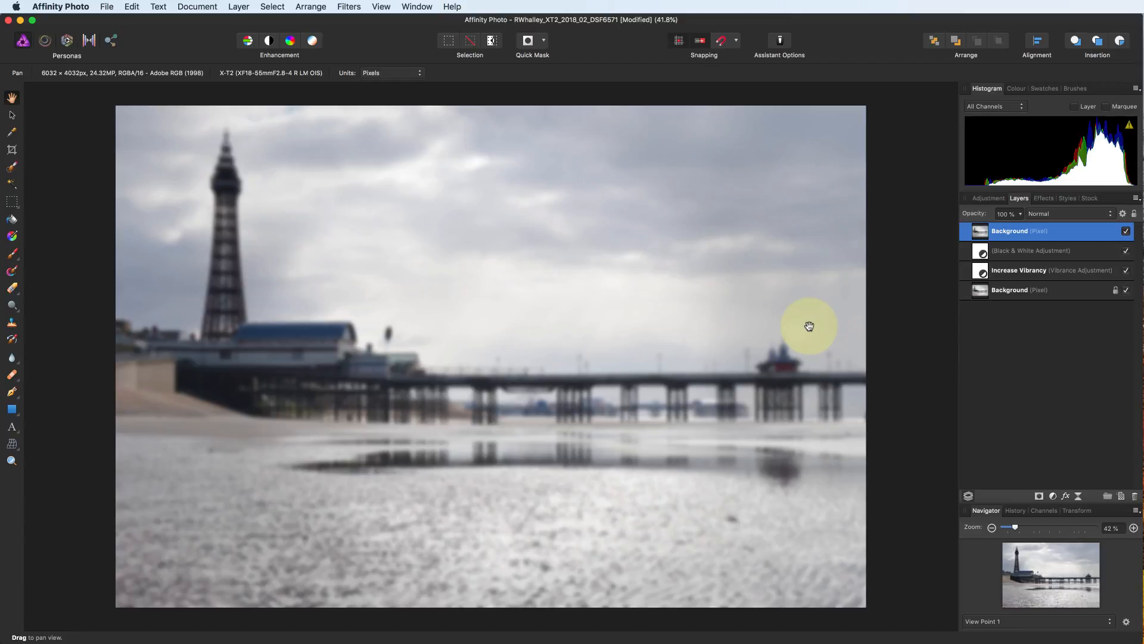
Undo the visibility changes and the Gaussian Blur on the top Background copy.
{"action": "left_click", "coordinate": [129, 7]}
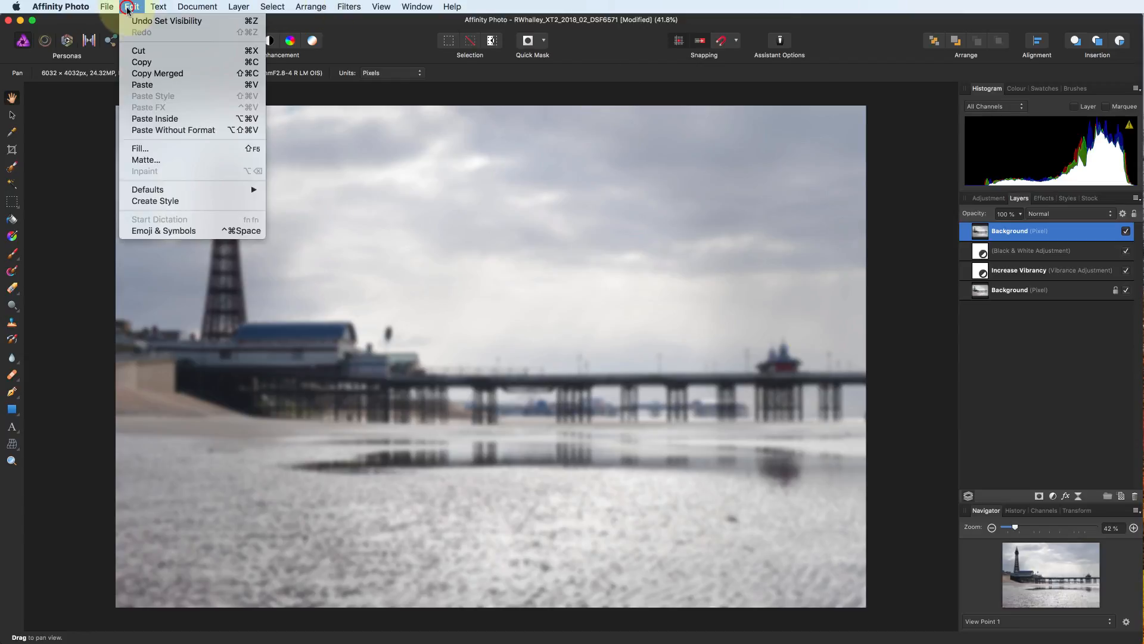
{"action": "left_click", "coordinate": [134, 7]}
{"action": "left_click", "coordinate": [136, 8]}
{"action": "left_click", "coordinate": [141, 19]}
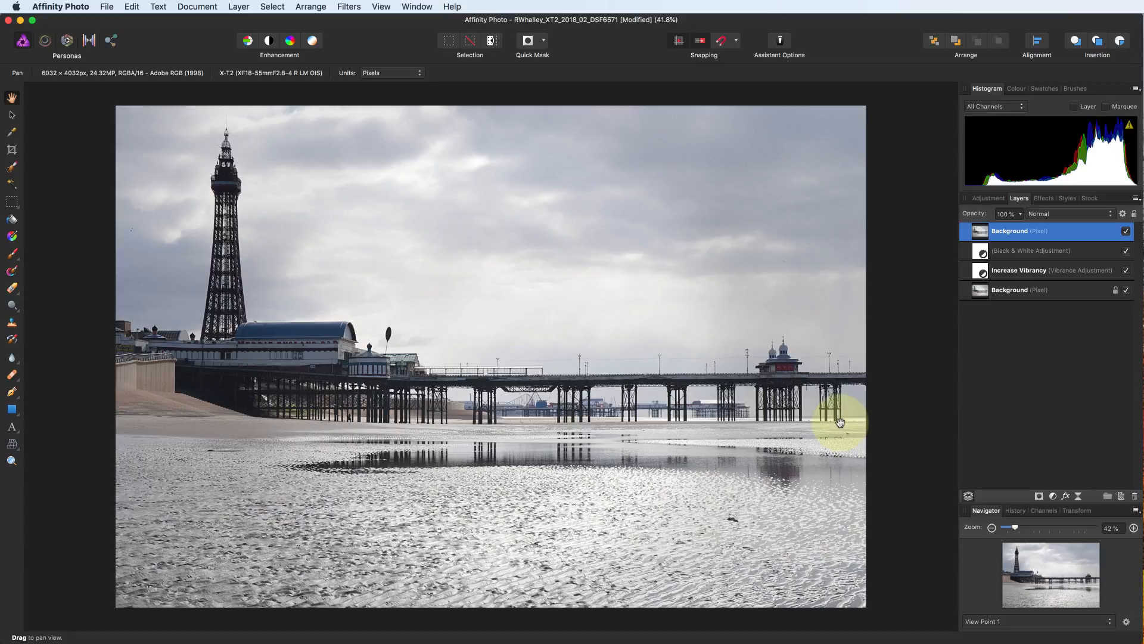
Add a live Gaussian Blur filter layer with a 15 px radius to the top Background copy.
{"action": "left_click", "coordinate": [234, 6]}
{"action": "mouse_move", "coordinate": [326, 122]}
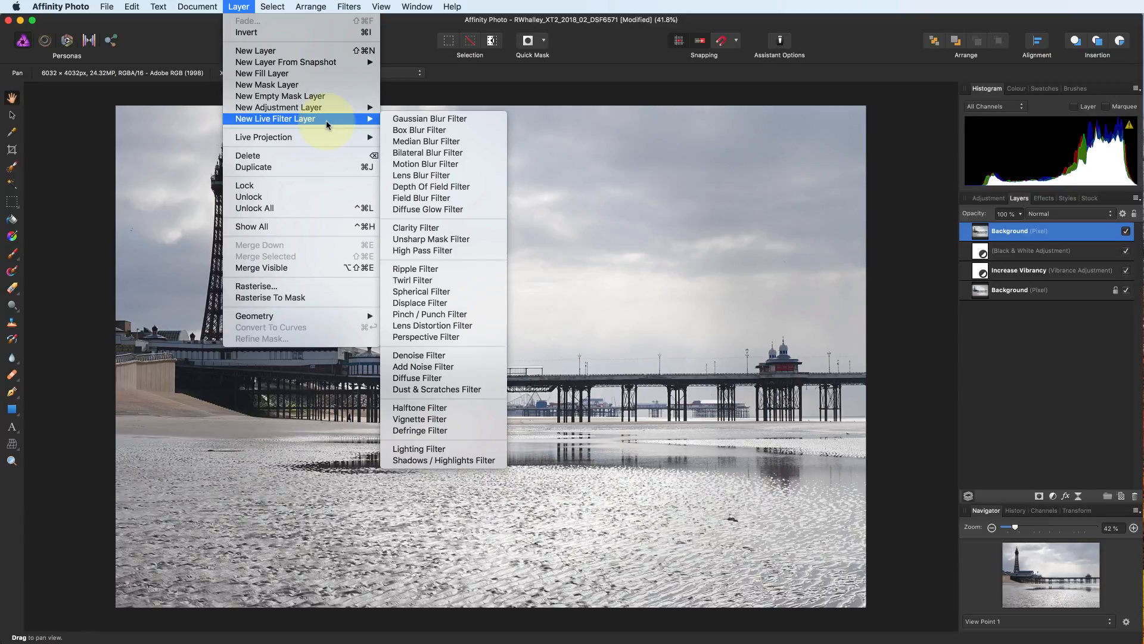
{"action": "left_click", "coordinate": [404, 118]}
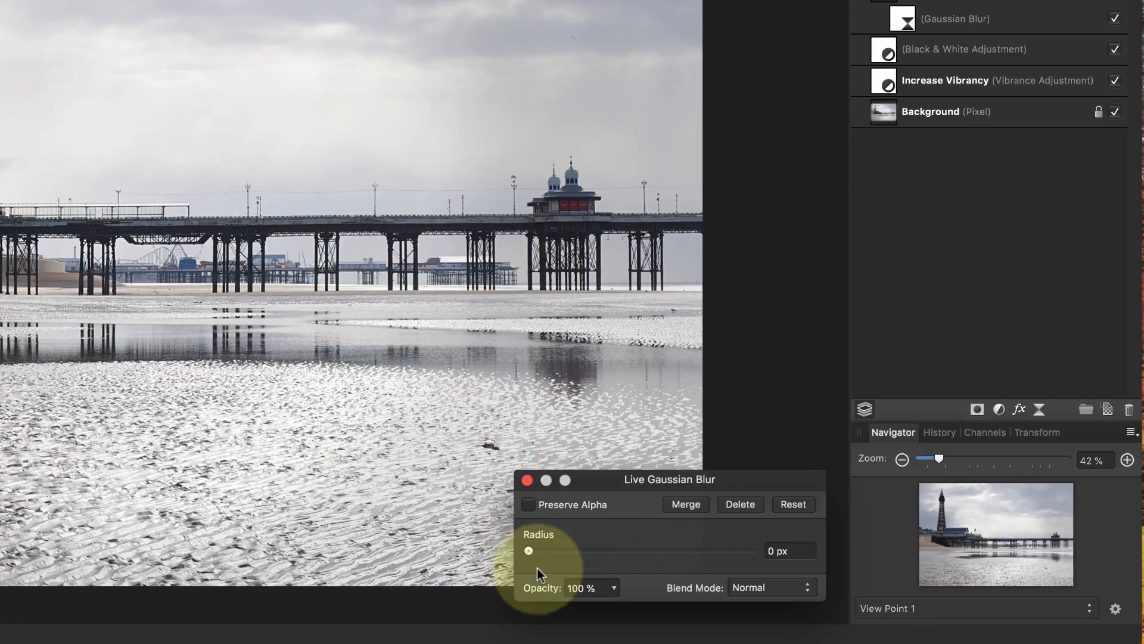
{"action": "left_click_drag", "start_coordinate": [529, 550], "coordinate": [634, 548]}
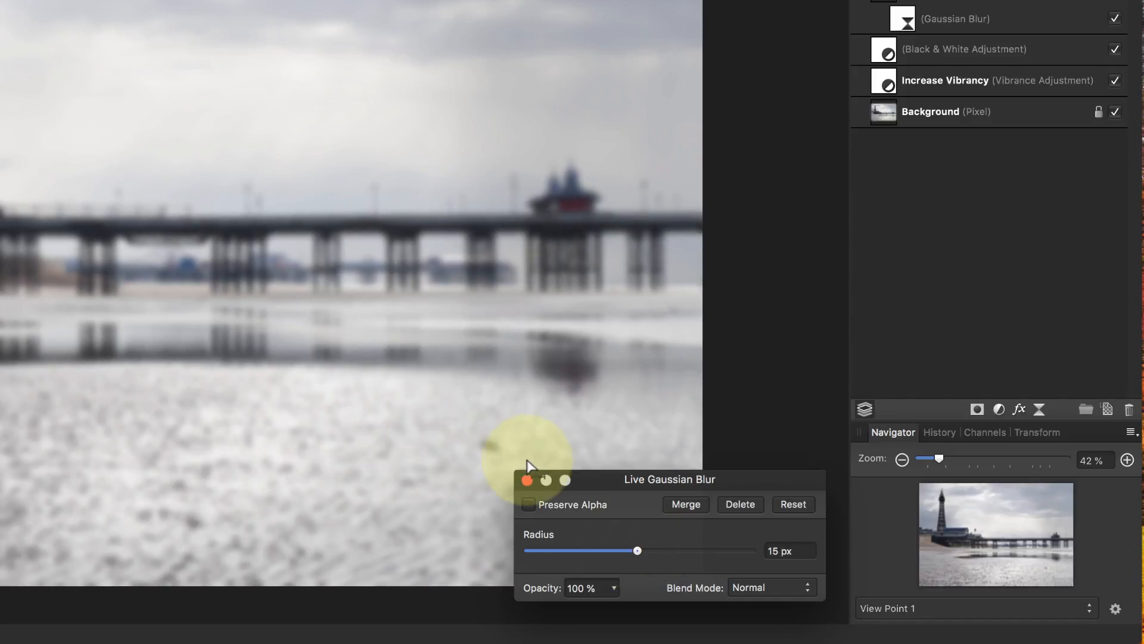
{"action": "left_click", "coordinate": [527, 481]}
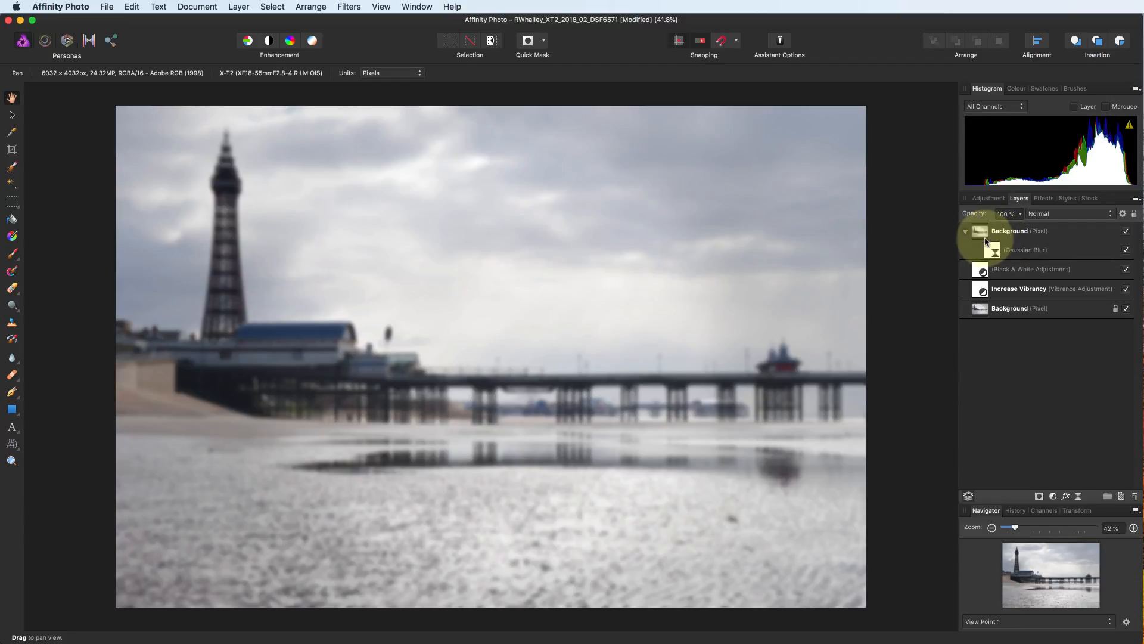
Change the live Gaussian Blur radius to 9.1 px and turn the filter off and on to compare.
{"action": "double_click", "coordinate": [992, 250]}
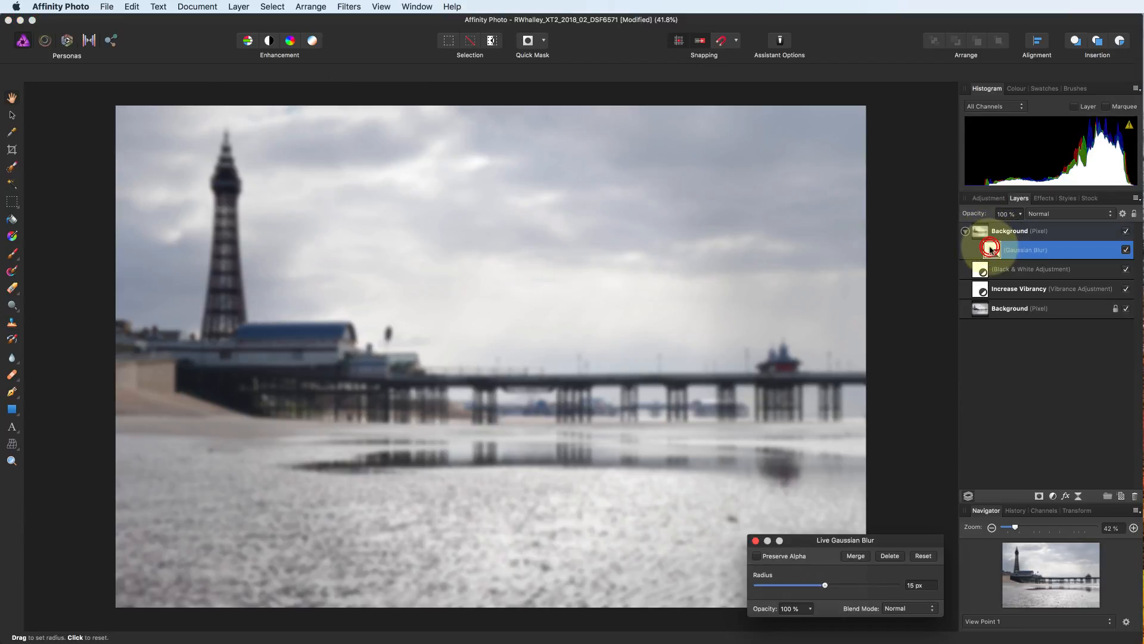
{"action": "mouse_move", "coordinate": [825, 585]}
{"action": "left_mouse_down"}
{"action": "mouse_move", "coordinate": [801, 587]}
{"action": "mouse_move", "coordinate": [813, 585]}
{"action": "left_mouse_up"}
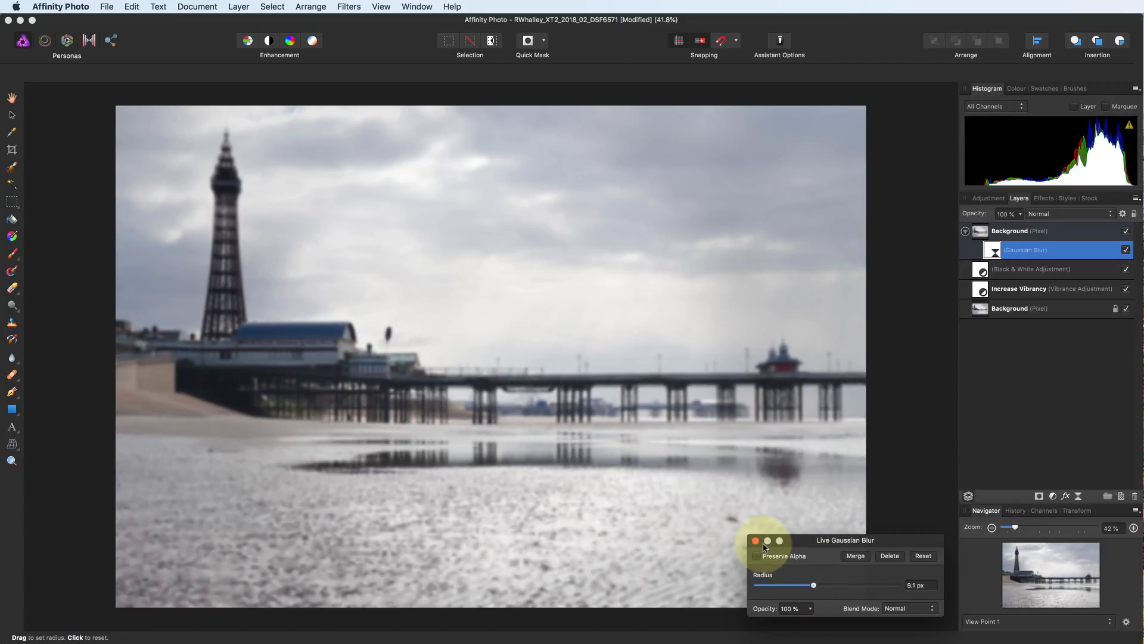
{"action": "left_click", "coordinate": [756, 541]}
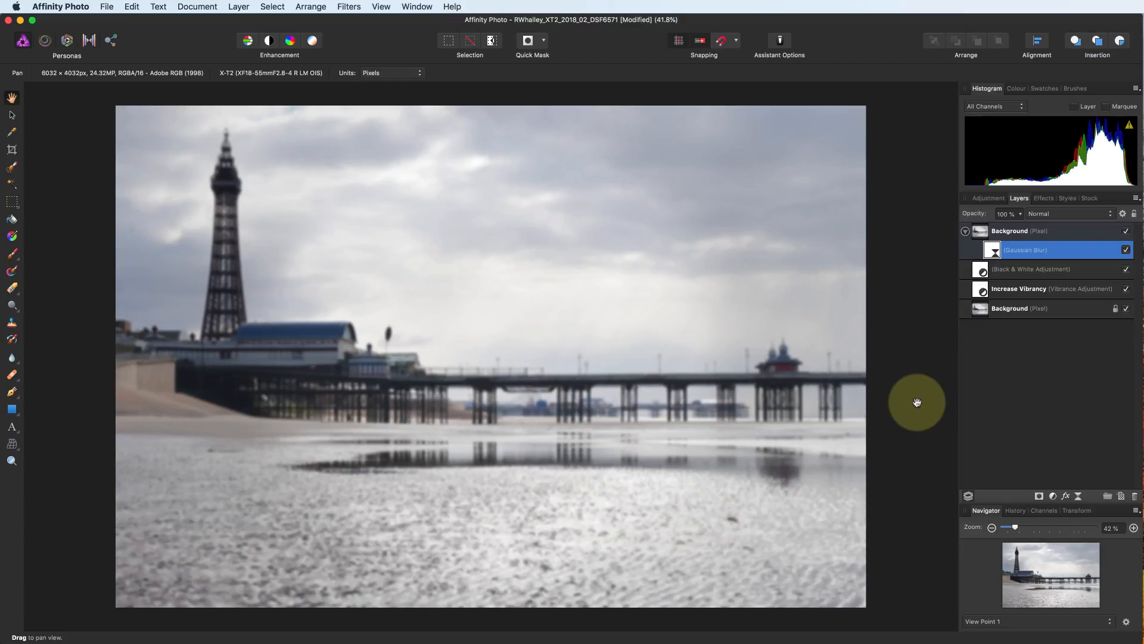
{"action": "left_click", "coordinate": [1126, 251]}
{"action": "left_click", "coordinate": [1125, 251]}
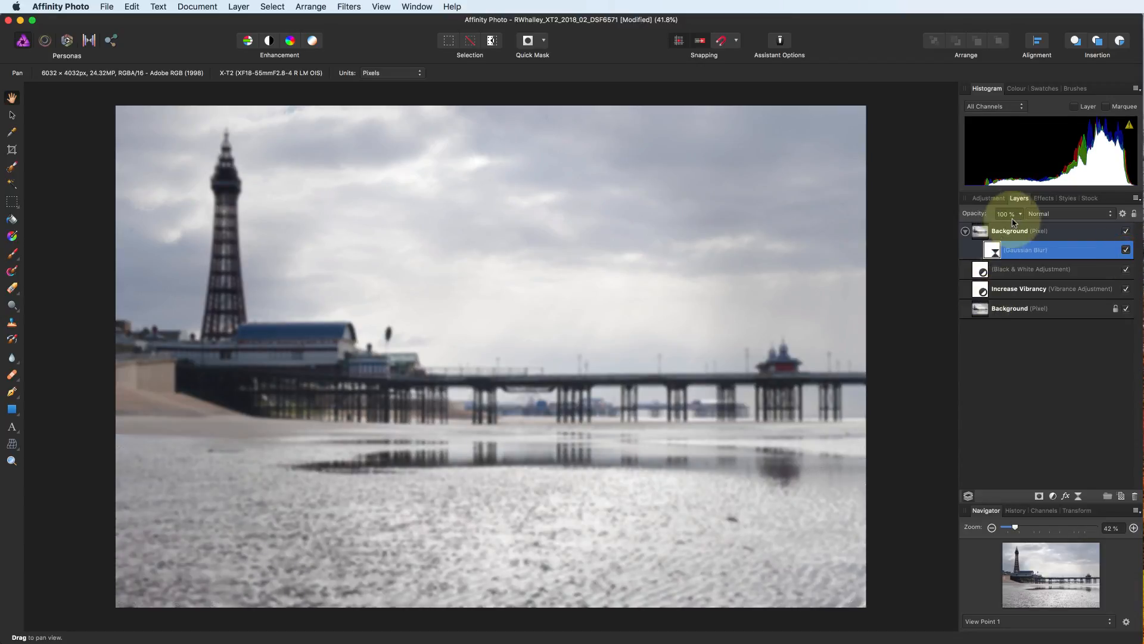
Reduce the live Gaussian Blur layer's opacity to 48% and collapse its parent Background layer.
{"action": "left_click_drag", "start_coordinate": [1019, 217], "coordinate": [958, 230]}
{"action": "left_click", "coordinate": [1016, 365]}
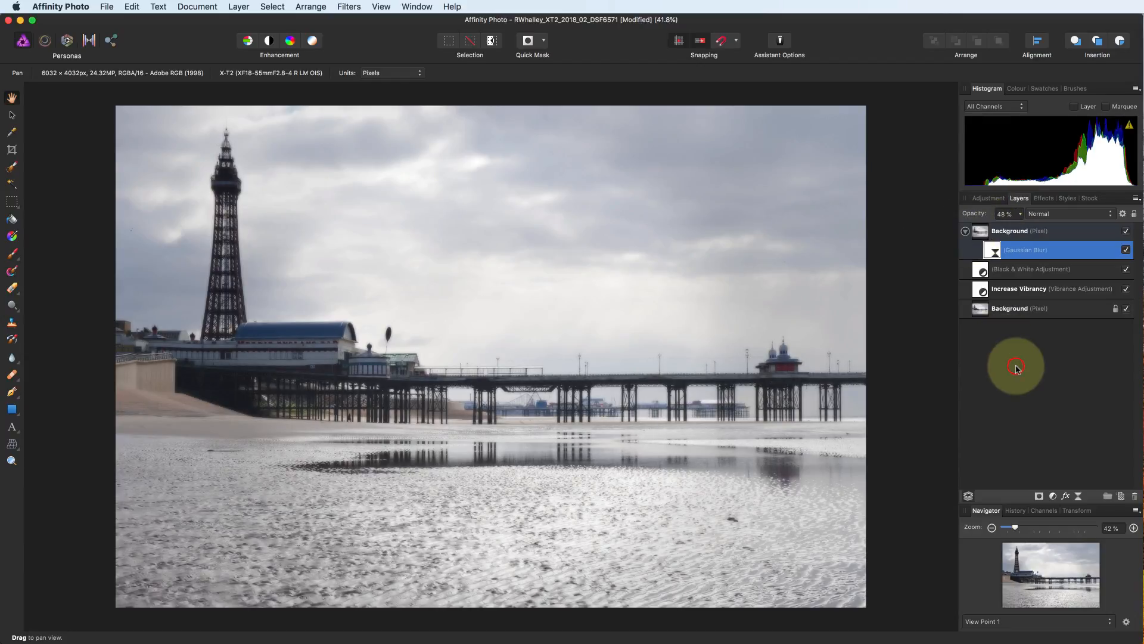
{"action": "left_click", "coordinate": [981, 231]}
{"action": "left_click", "coordinate": [965, 231]}
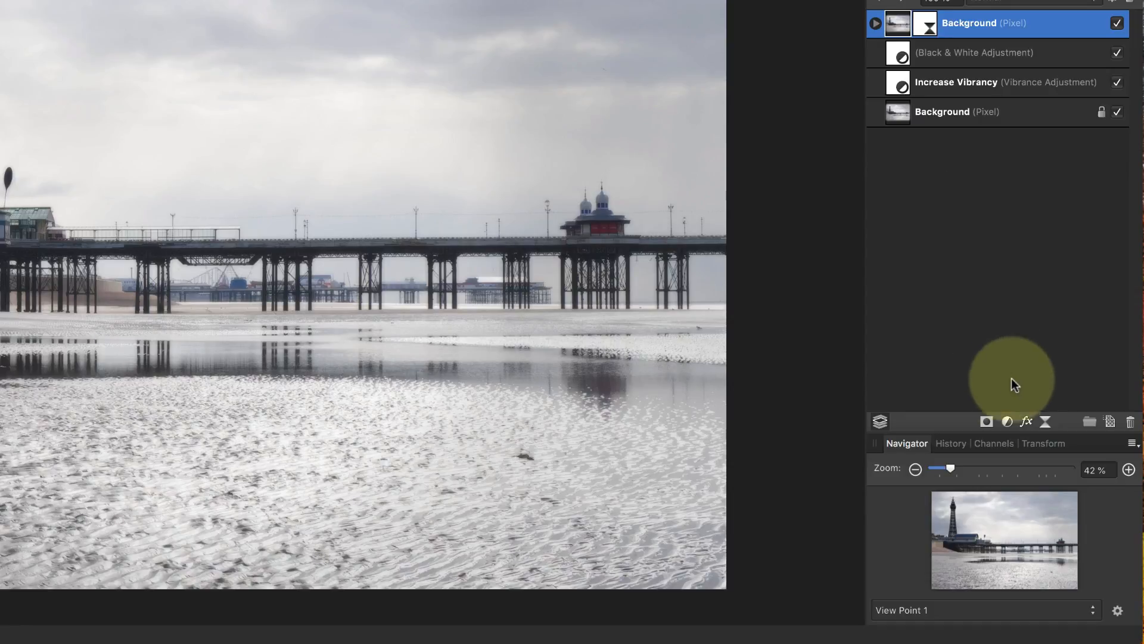
Add a Black & White adjustment layer with default settings above the top Background layer.
{"action": "left_click", "coordinate": [1013, 419]}
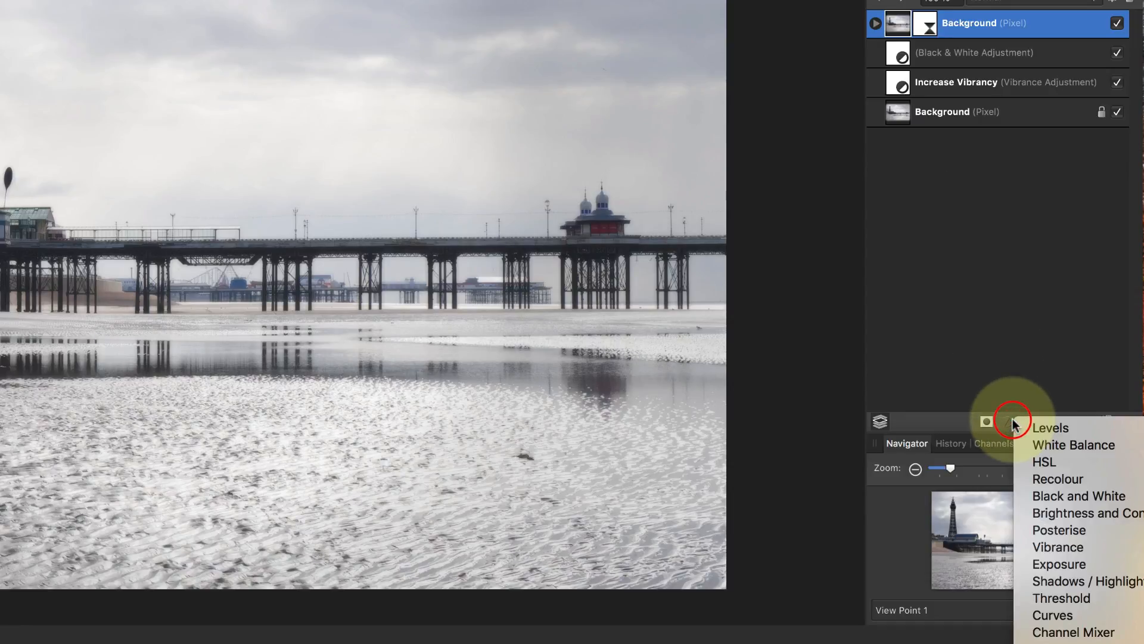
{"action": "left_click", "coordinate": [1070, 497]}
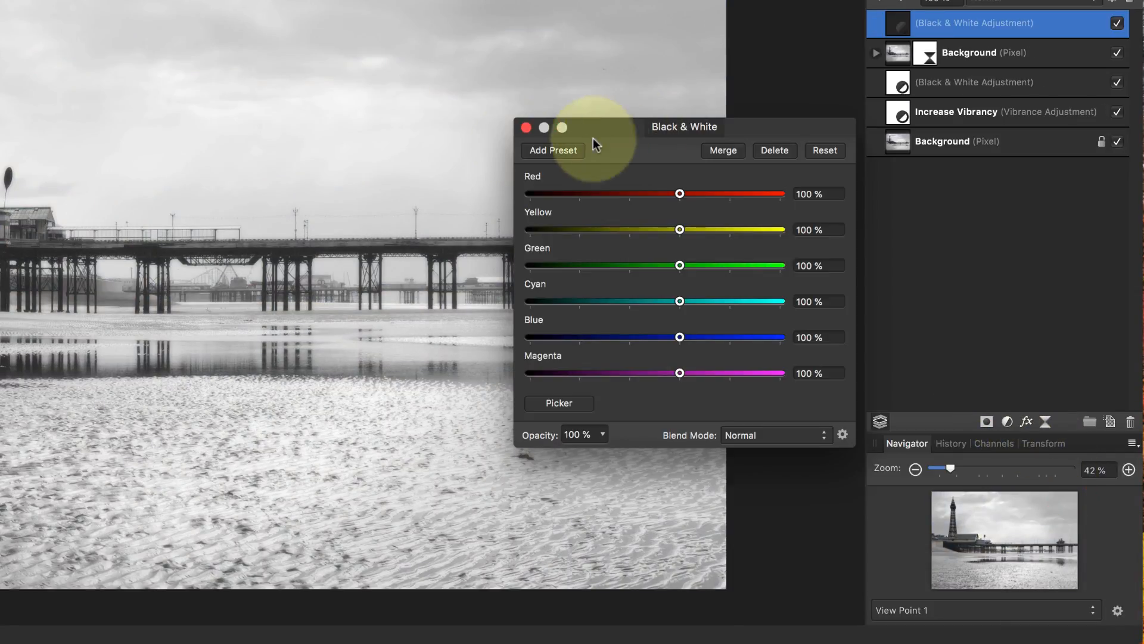
{"action": "left_click", "coordinate": [524, 130]}
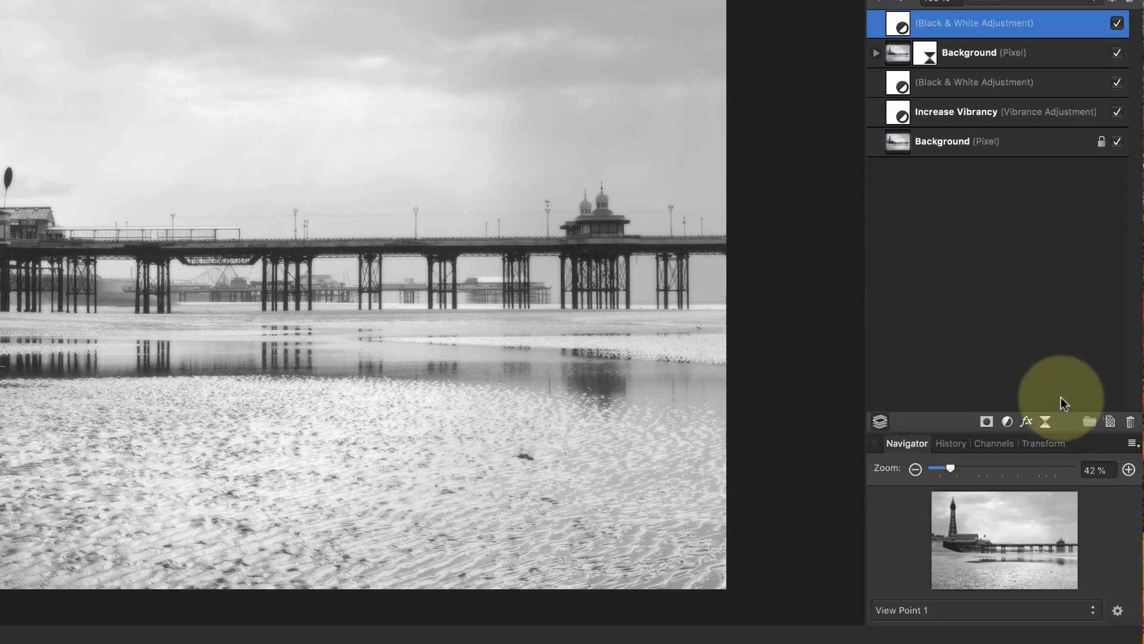
Add a live Gaussian Blur filter with an 11.4 px radius to the new top Black & White adjustment layer.
{"action": "left_click", "coordinate": [1043, 422]}
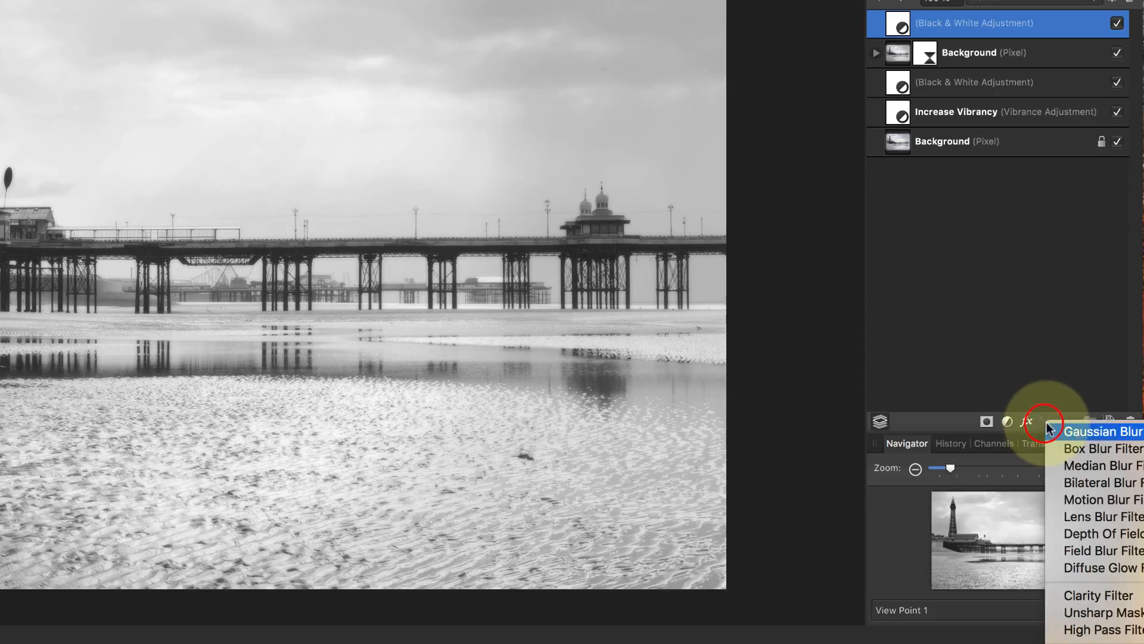
{"action": "left_click", "coordinate": [1079, 429]}
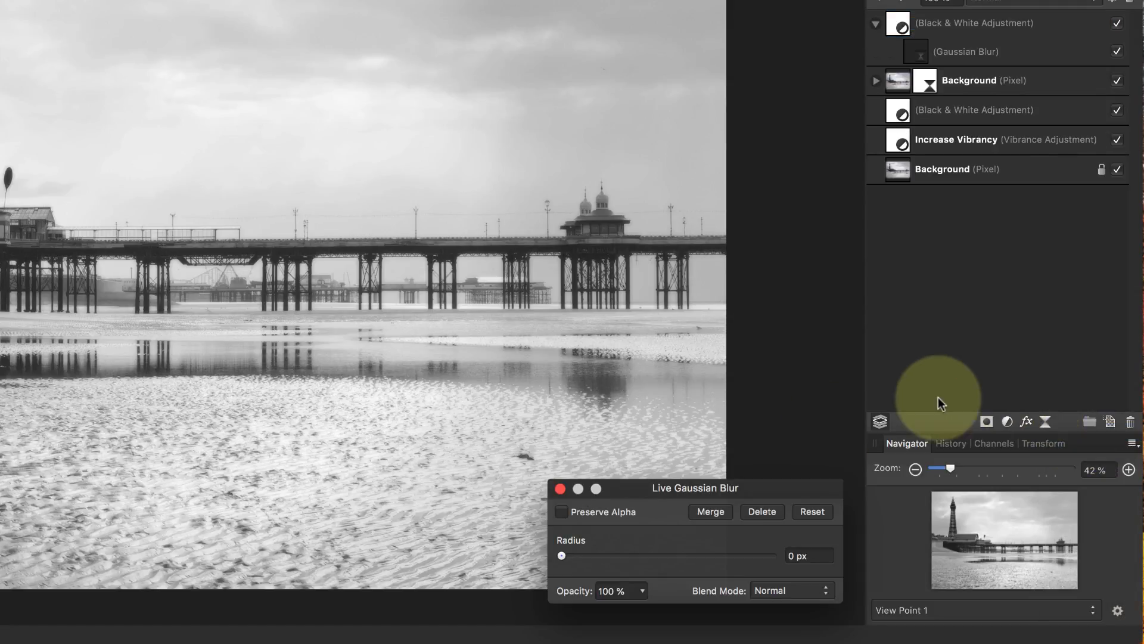
{"action": "left_click_drag", "start_coordinate": [555, 555], "coordinate": [656, 557]}
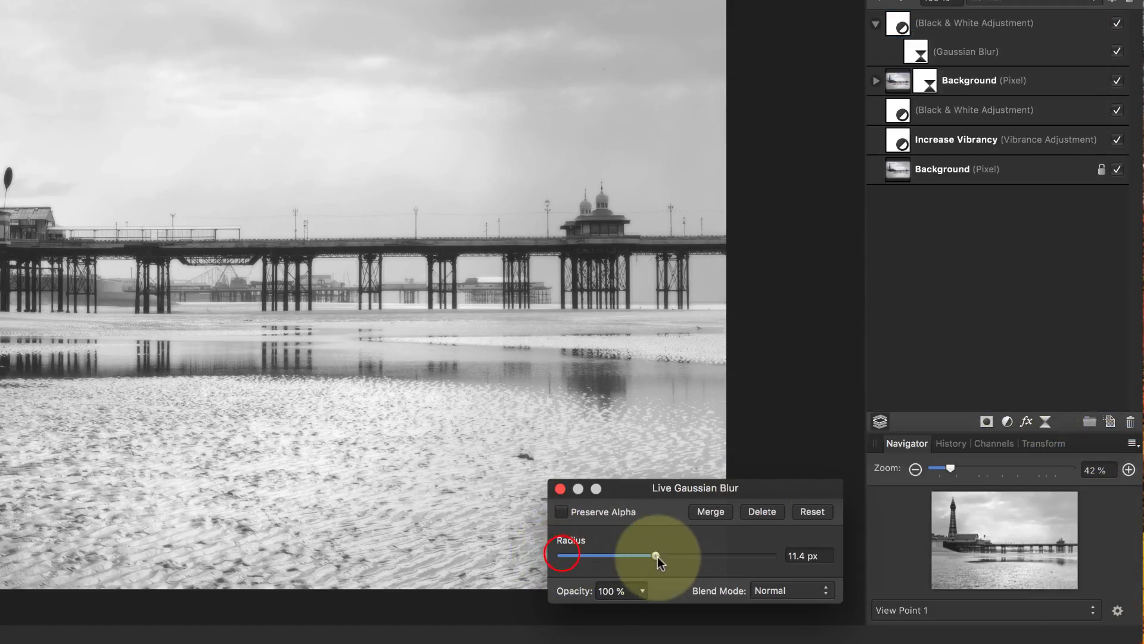
{"action": "left_click", "coordinate": [559, 490]}
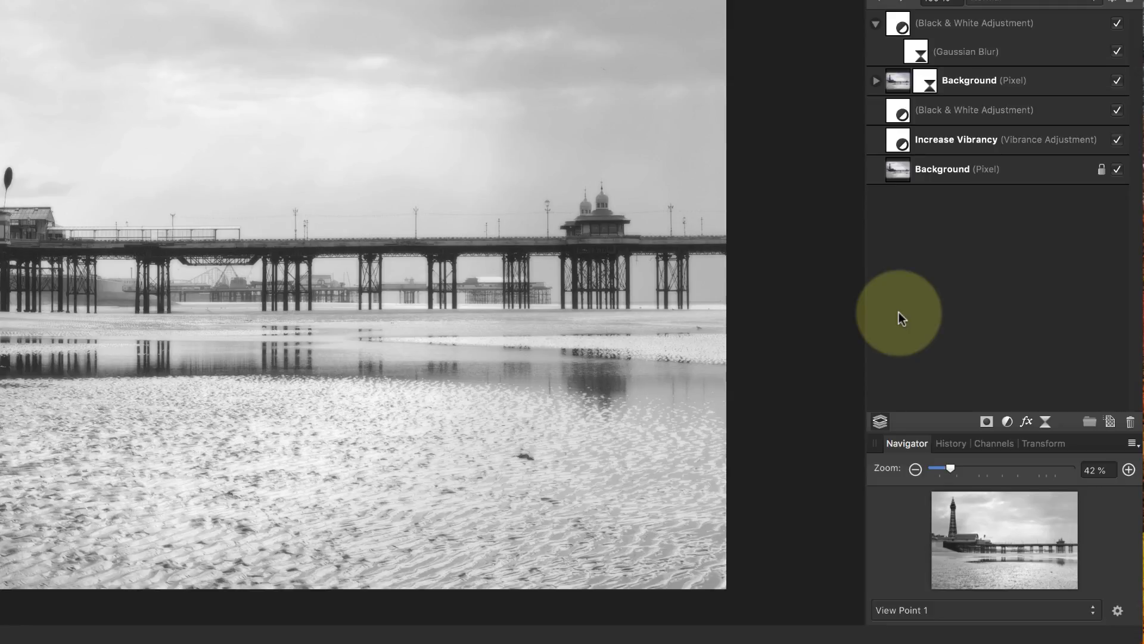
Group all layers from the top Black & White adjustment down to Increase Vibrancy, leaving out the bottom Background.
{"action": "left_click", "coordinate": [1028, 29]}
{"action": "left_click", "coordinate": [988, 142], "text": "shift"}
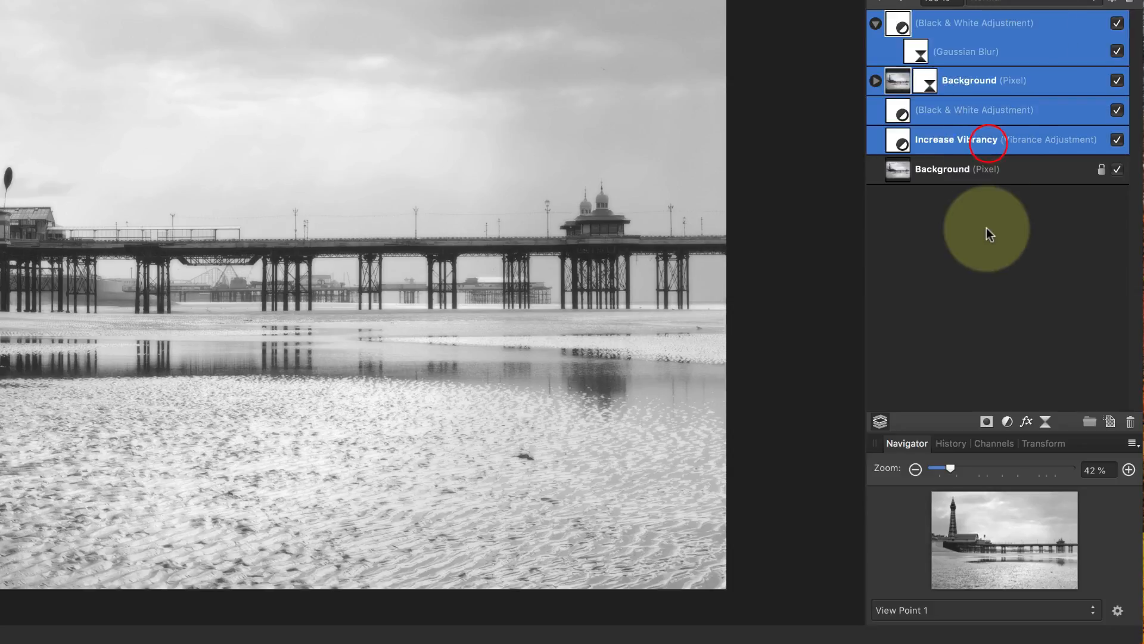
{"action": "left_click", "coordinate": [1089, 422]}
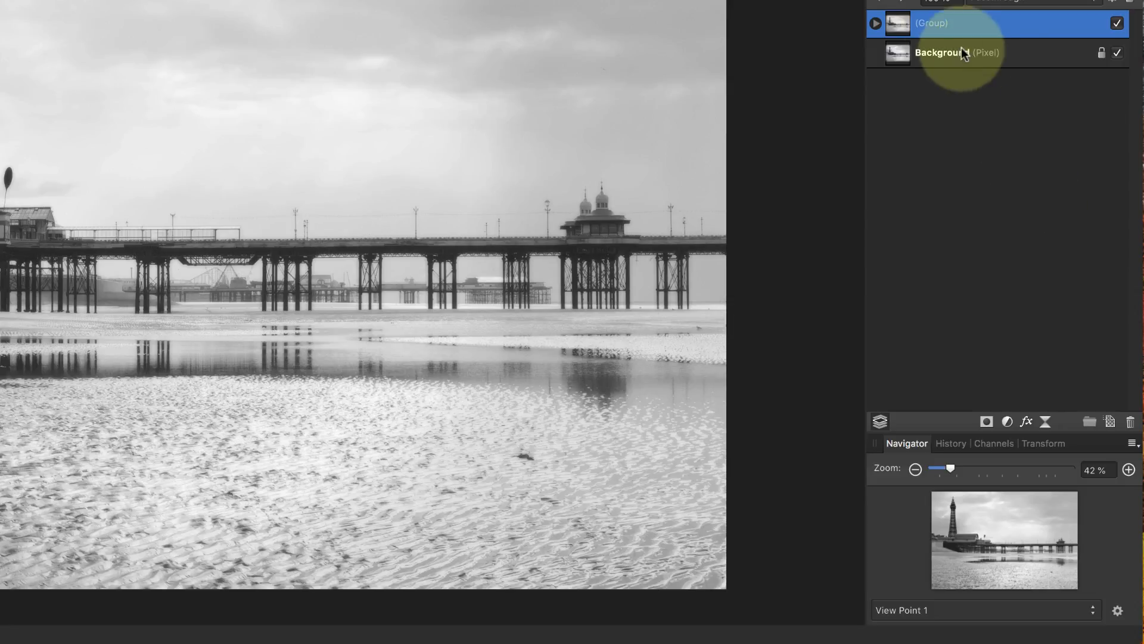
Rename the new layer group as BW Effects.
{"action": "left_click", "coordinate": [943, 23]}
{"action": "left_click", "coordinate": [943, 24]}
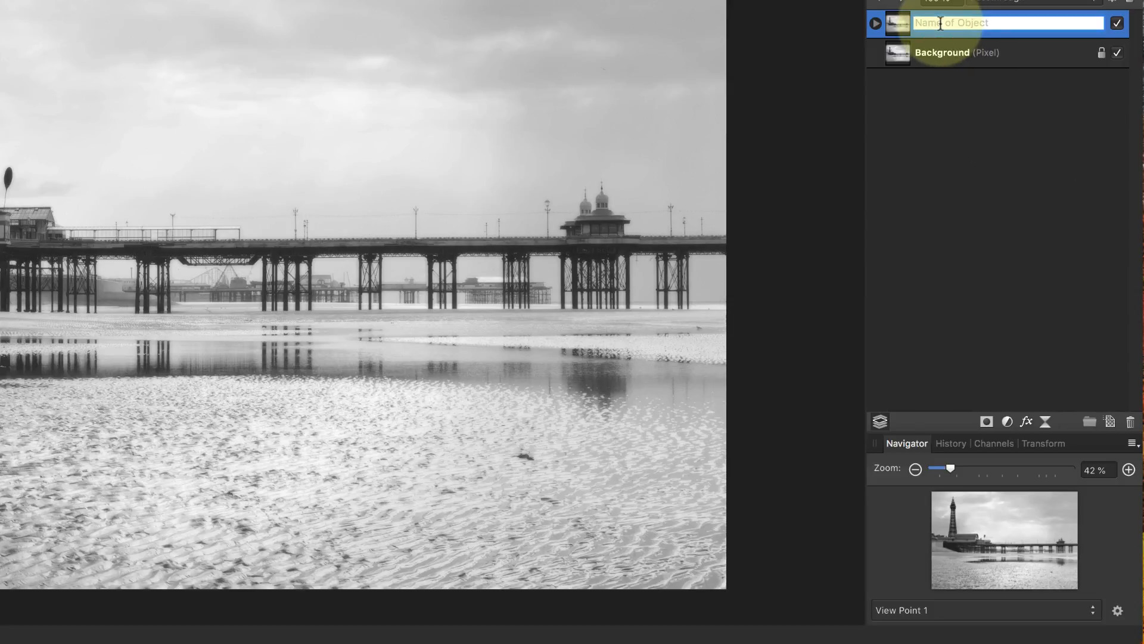
{"action": "type", "text": "BW Effects"}
{"action": "left_click", "coordinate": [976, 67]}
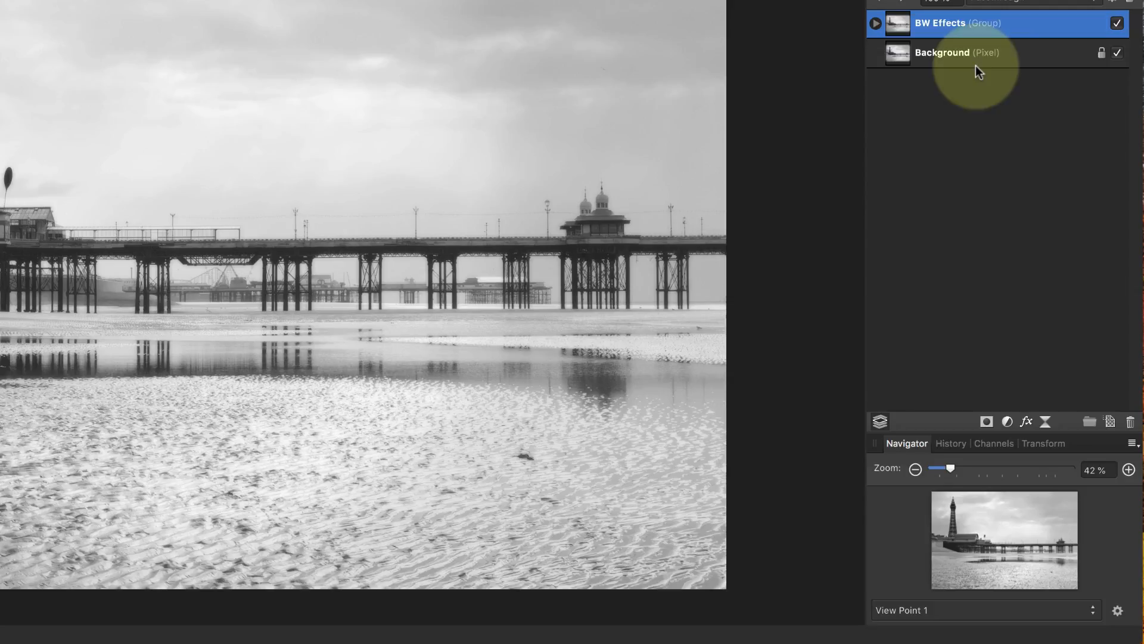
Turn the BW Effects group off and on to compare, and reduce its opacity to 52%.
{"action": "left_click", "coordinate": [1118, 24]}
{"action": "left_click", "coordinate": [1118, 24]}
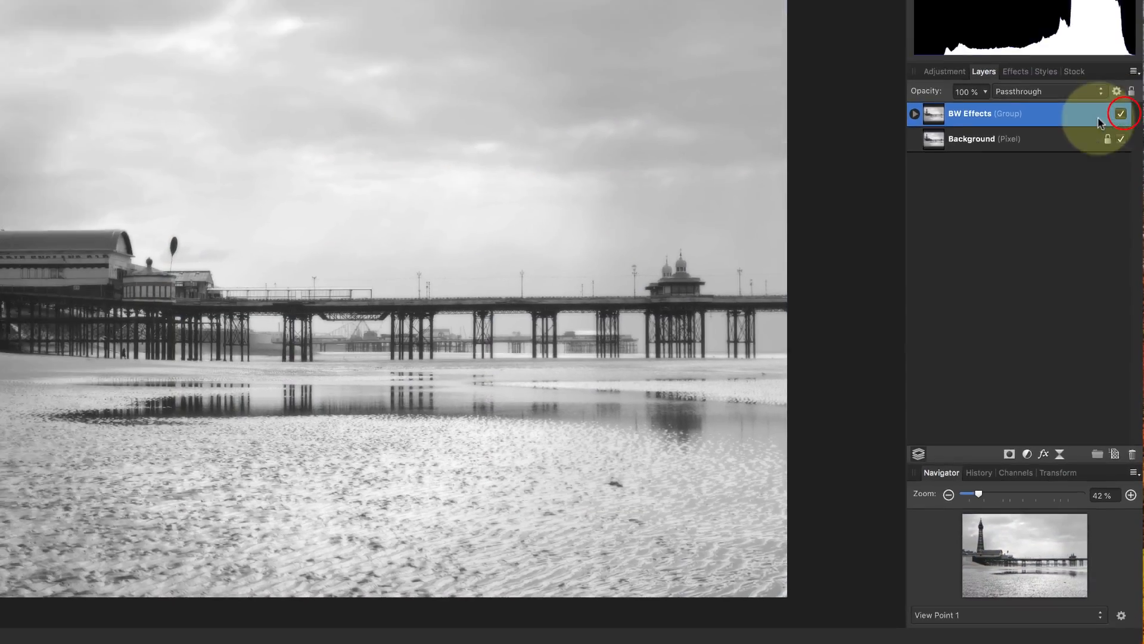
{"action": "left_click_drag", "start_coordinate": [1020, 217], "coordinate": [978, 229]}
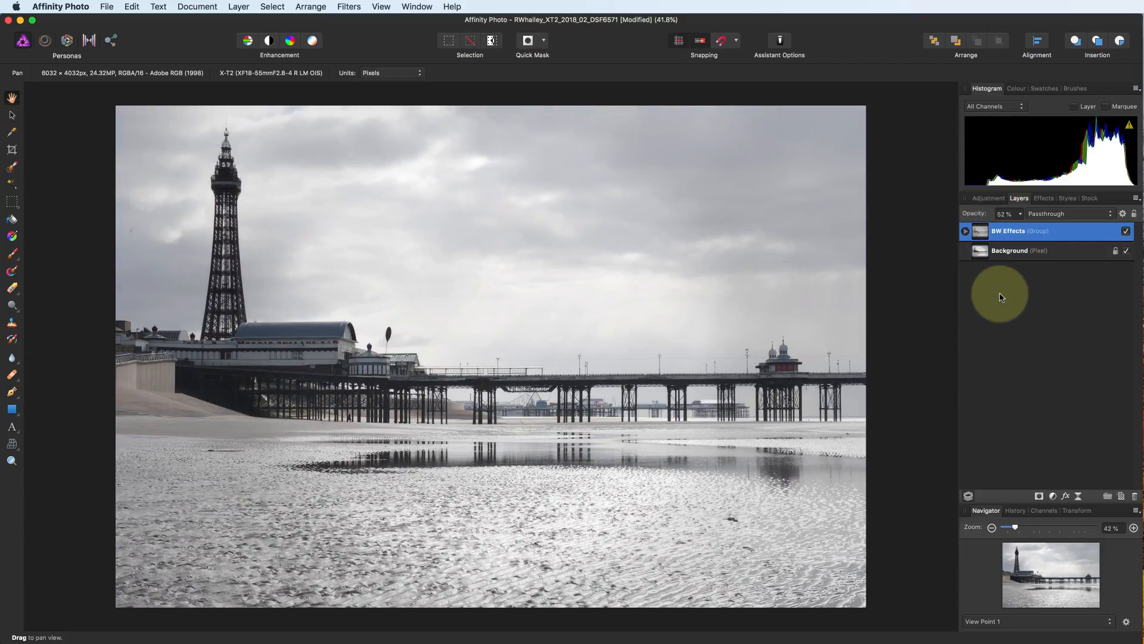